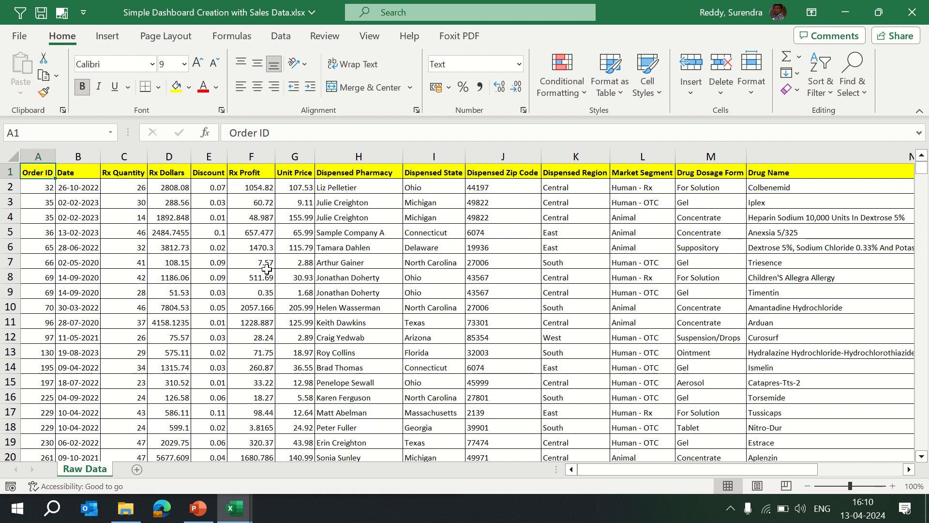
# Convert the entire raw data range, including its header row, into an Excel table.
pyautogui.hotkey('ctrl', 'shift', 'Right')
pyautogui.hotkey('ctrl', 'shift', 'Down')
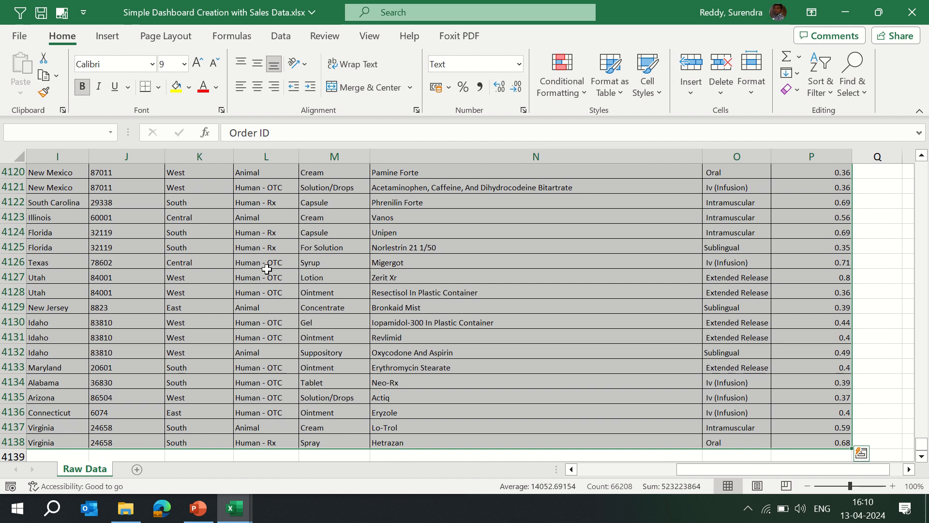
pyautogui.hotkey('ctrl', 't')
pyautogui.press('Return')
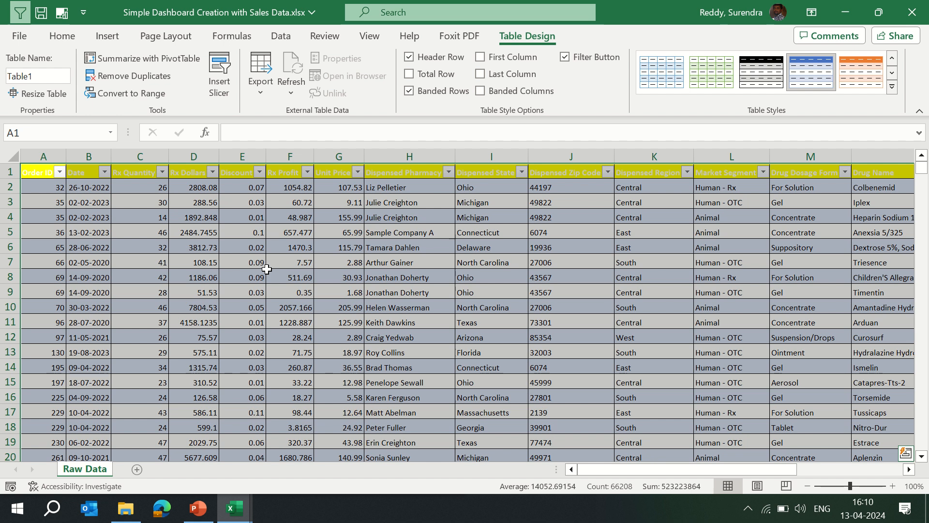
# Create a PivotTable from Table1 on a new worksheet.
pyautogui.click(105, 36)
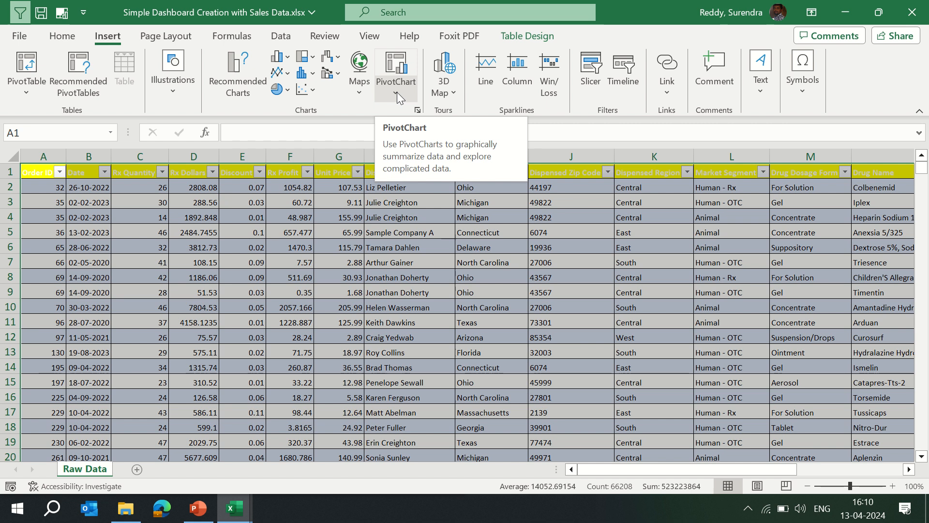
pyautogui.click(27, 66)
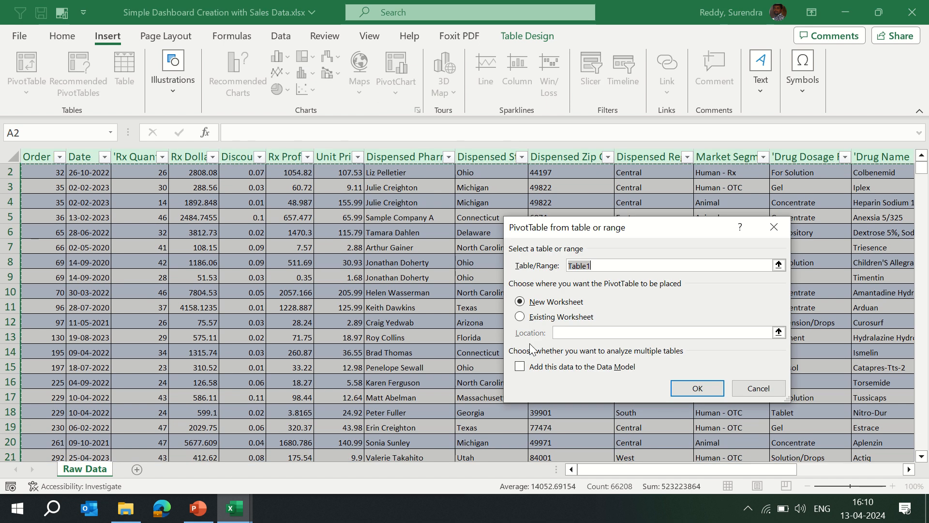
pyautogui.click(697, 388)
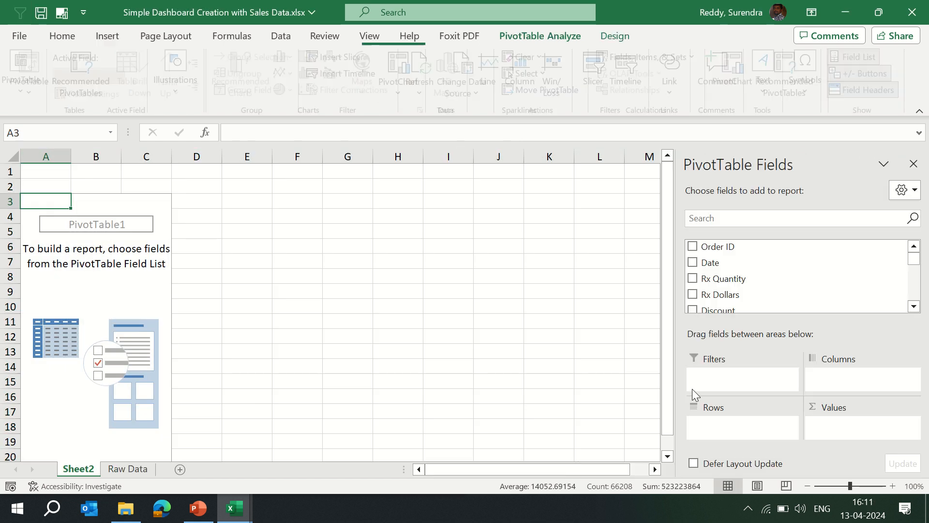
# Rename the new PivotTable worksheet as "Pivot Tables".
pyautogui.doubleClick(84, 468)
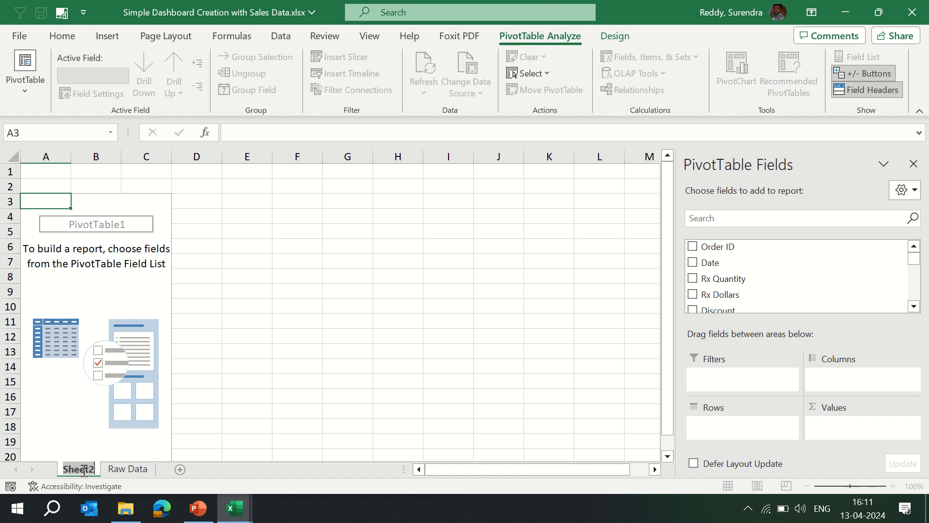
pyautogui.write('Pivot Ta')
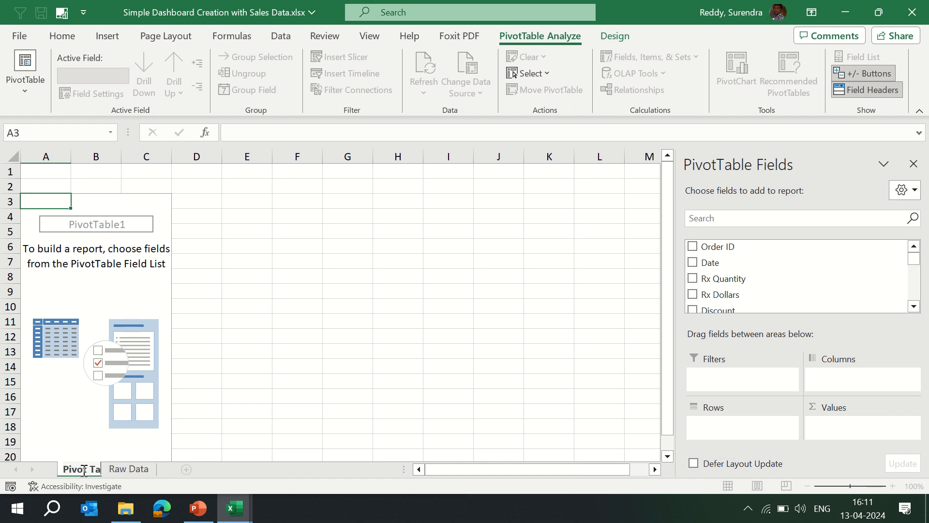
pyautogui.write('bles')
pyautogui.press('Return')
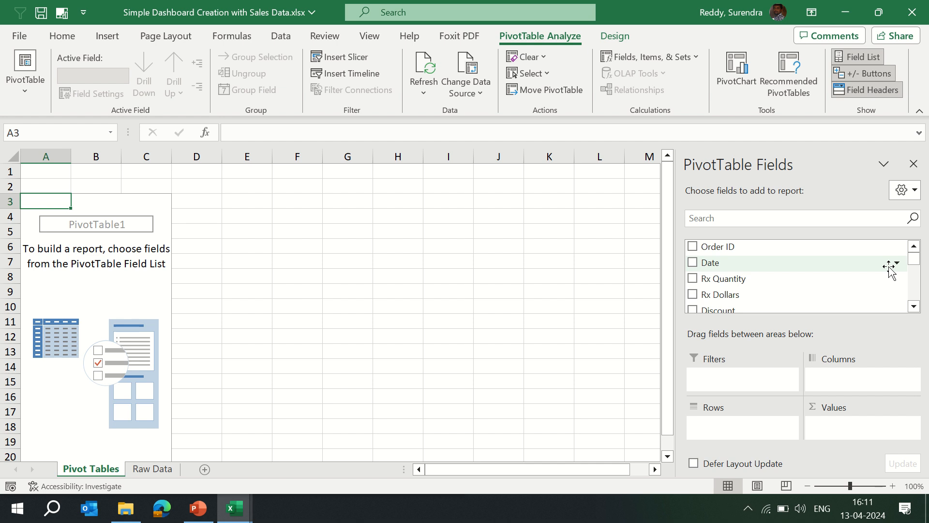
# Build the PivotTable with Dispensed State as rows and the sum of Product Base Margin as values.
pyautogui.click(914, 306)
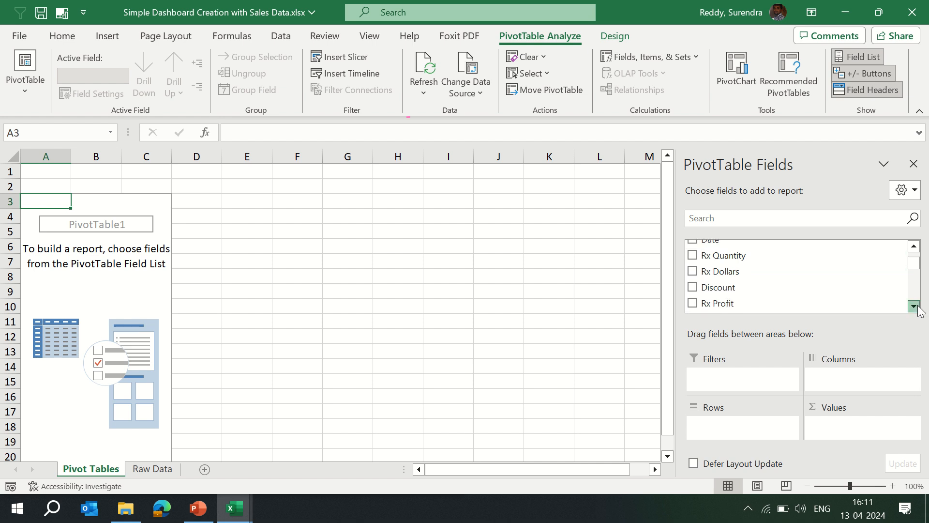
pyautogui.click(914, 306)
pyautogui.click(914, 306)
pyautogui.click(914, 306)
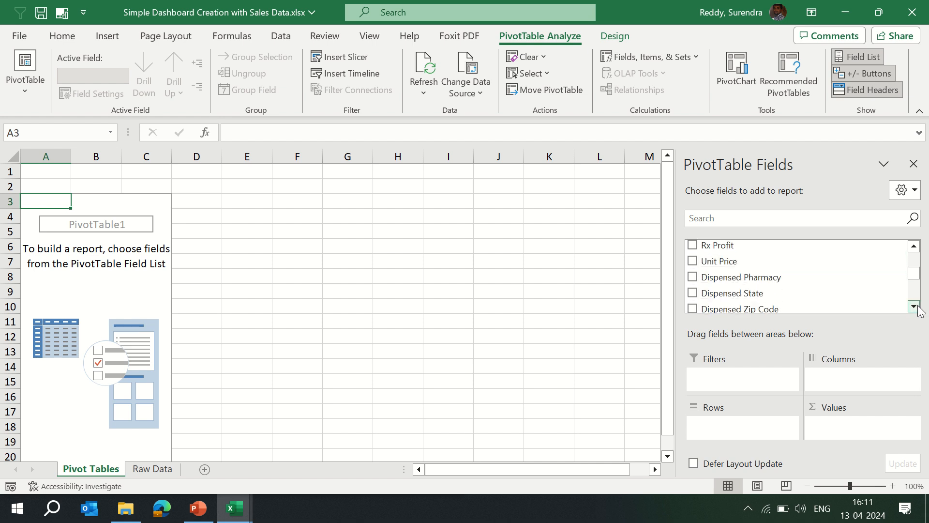
pyautogui.click(915, 306)
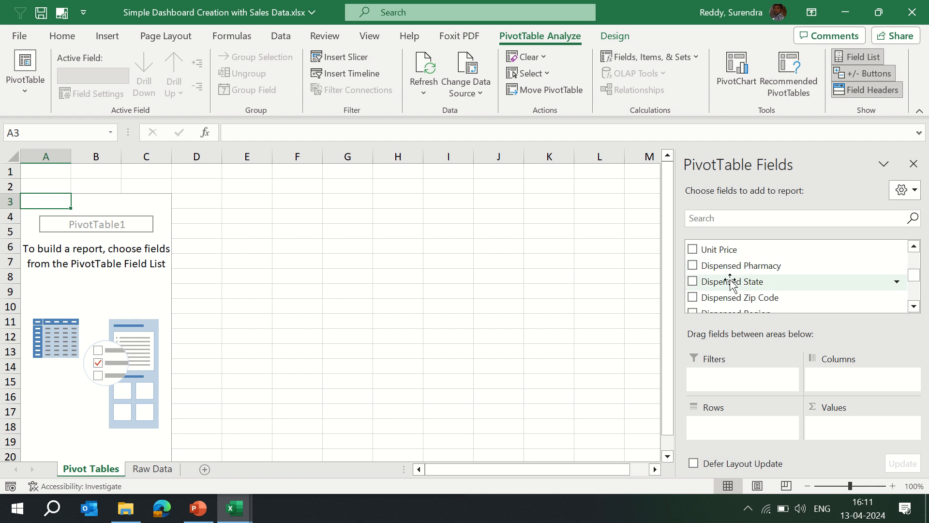
pyautogui.moveTo(731, 281); pyautogui.dragTo(735, 428)
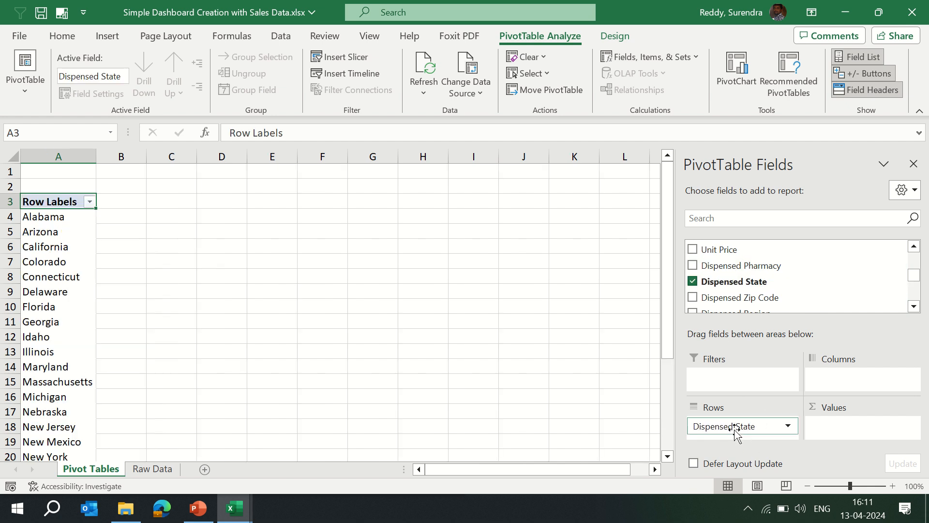
pyautogui.moveTo(914, 275); pyautogui.dragTo(916, 304)
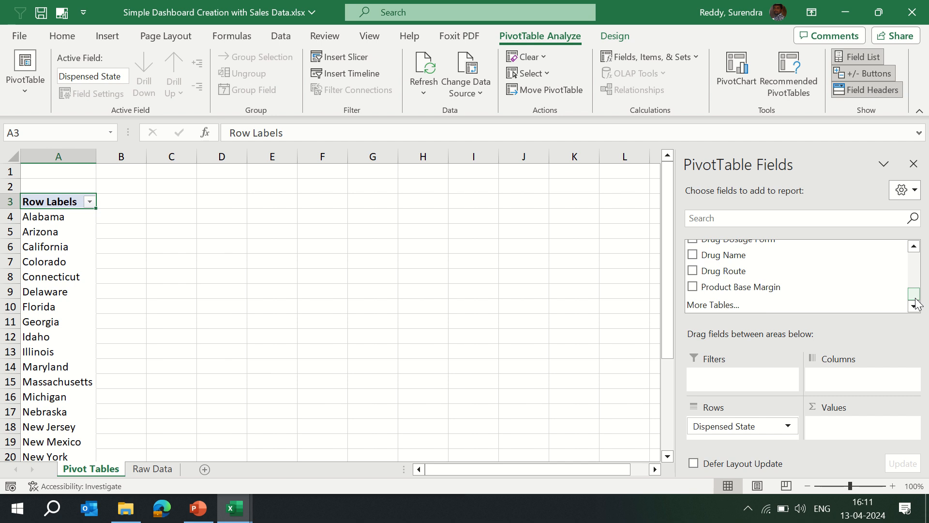
pyautogui.moveTo(753, 289); pyautogui.dragTo(849, 434)
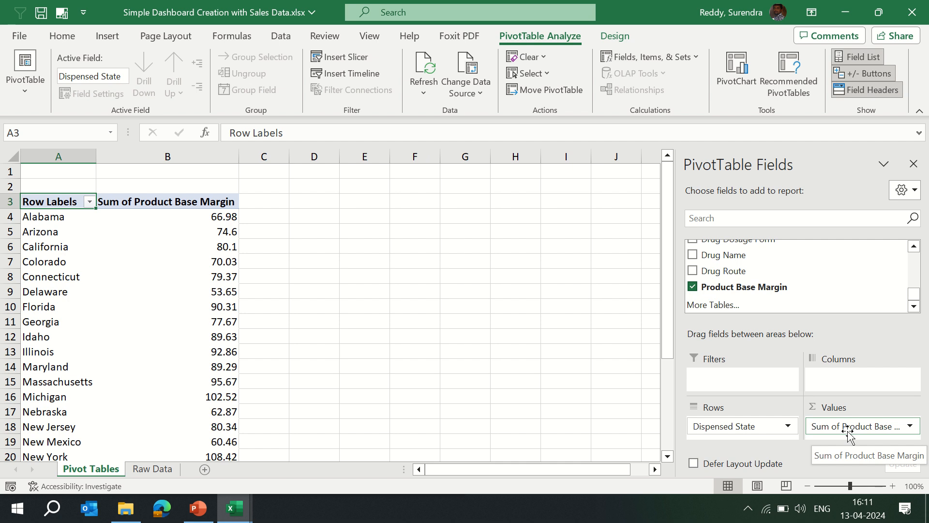
# Copy the whole state PivotTable to cell J3 on the same sheet and autofit the pasted columns.
pyautogui.hotkey('ctrl', 'shift', 'Right')
pyautogui.hotkey('ctrl', 'shift', 'Down')
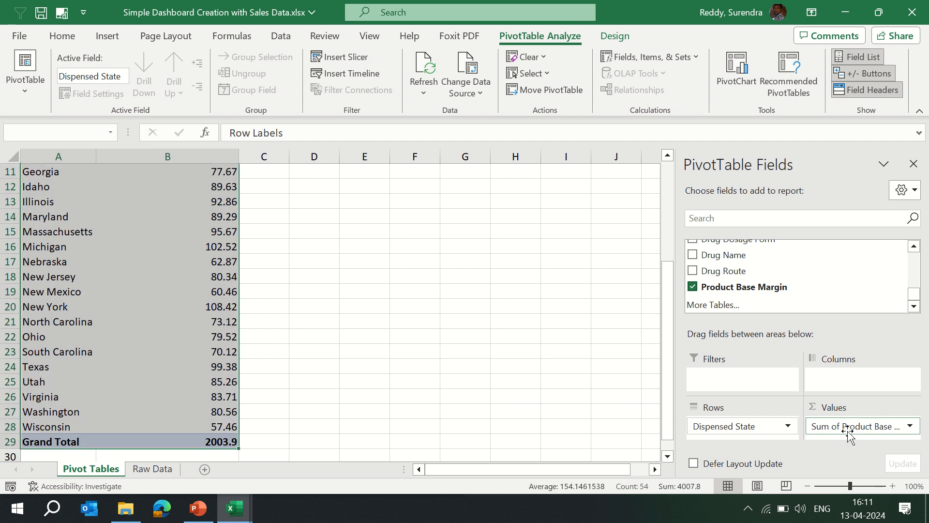
pyautogui.hotkey('ctrl', 'c')
pyautogui.press('Right')
pyautogui.press('Right')
pyautogui.press('Right')
pyautogui.press('Right')
pyautogui.press('Right')
pyautogui.press('Right')
pyautogui.press('Right')
pyautogui.press('Right')
pyautogui.press('Right')
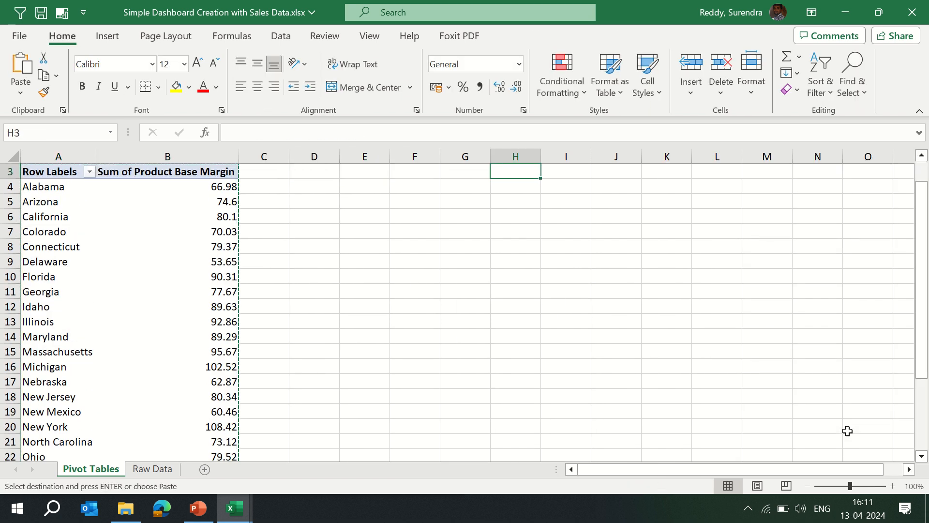
pyautogui.press('Return')
pyautogui.hotkey('alt', 'o')
pyautogui.press('c')
pyautogui.press('a')
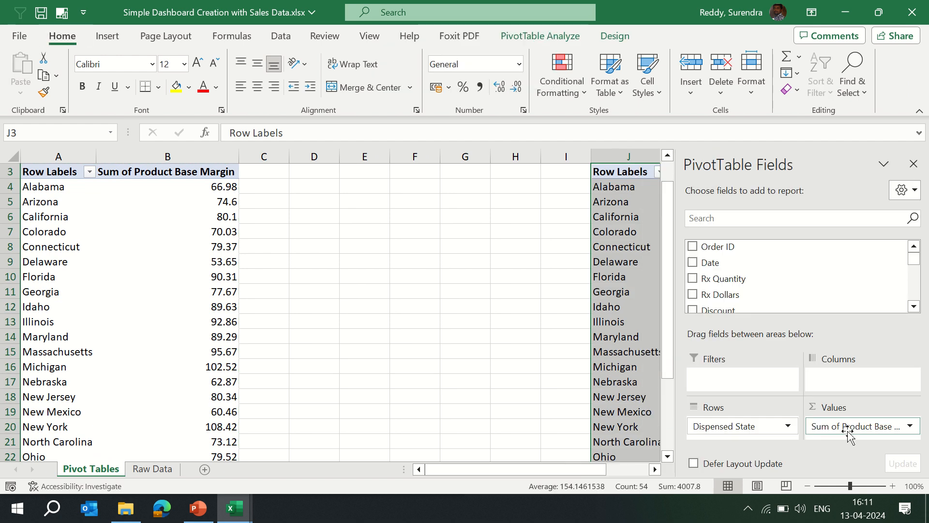
# Replace Dispensed State with Market Segment as the row field of the copied PivotTable at J3.
pyautogui.press('Right')
pyautogui.press('Right')
pyautogui.press('Left')
pyautogui.press('Left')
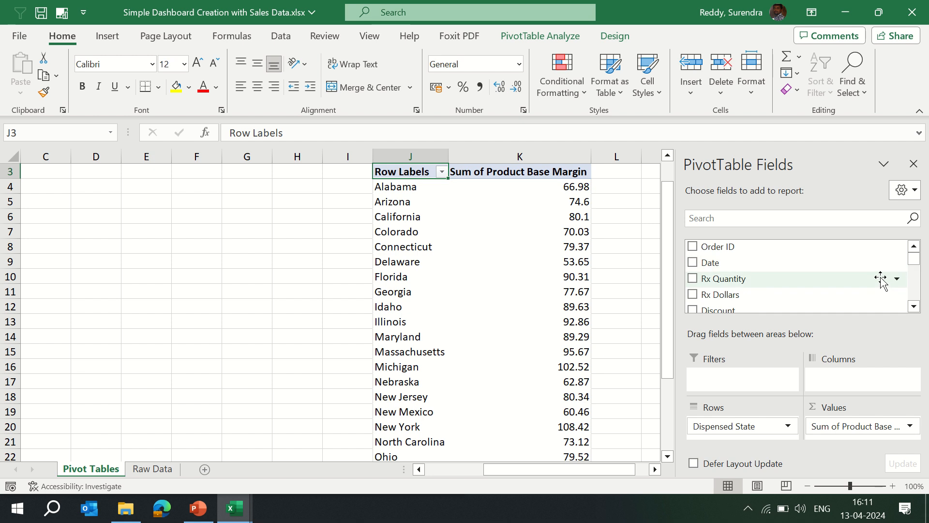
pyautogui.click(914, 307)
pyautogui.click(914, 306)
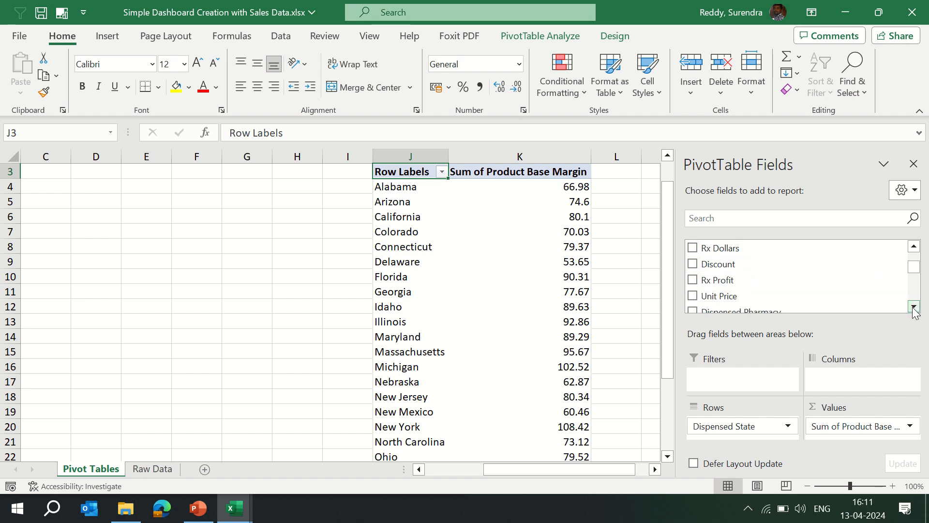
pyautogui.moveTo(737, 427); pyautogui.dragTo(789, 296)
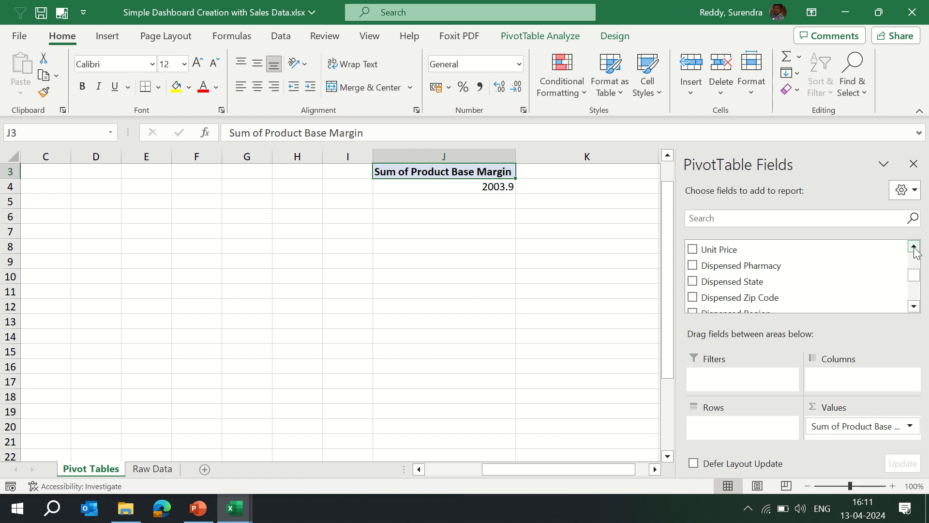
pyautogui.click(914, 306)
pyautogui.click(914, 306)
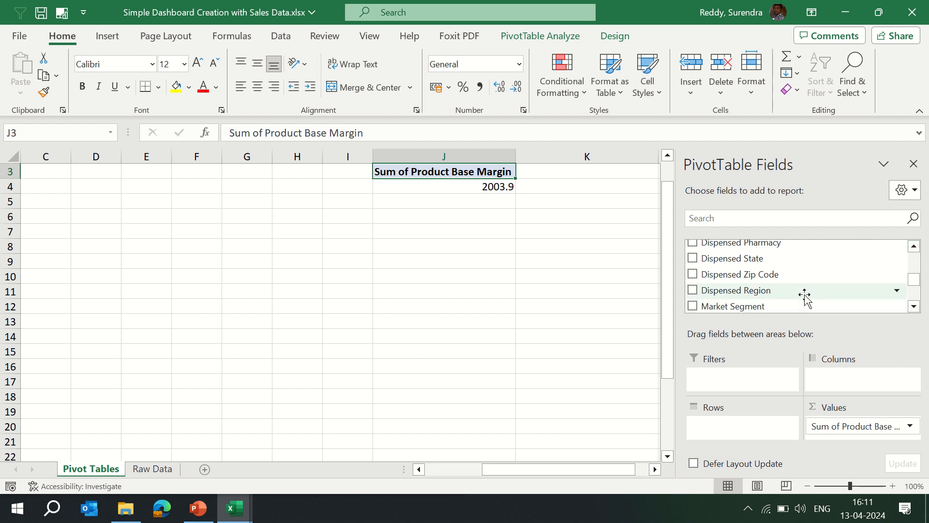
pyautogui.moveTo(763, 307); pyautogui.dragTo(751, 433)
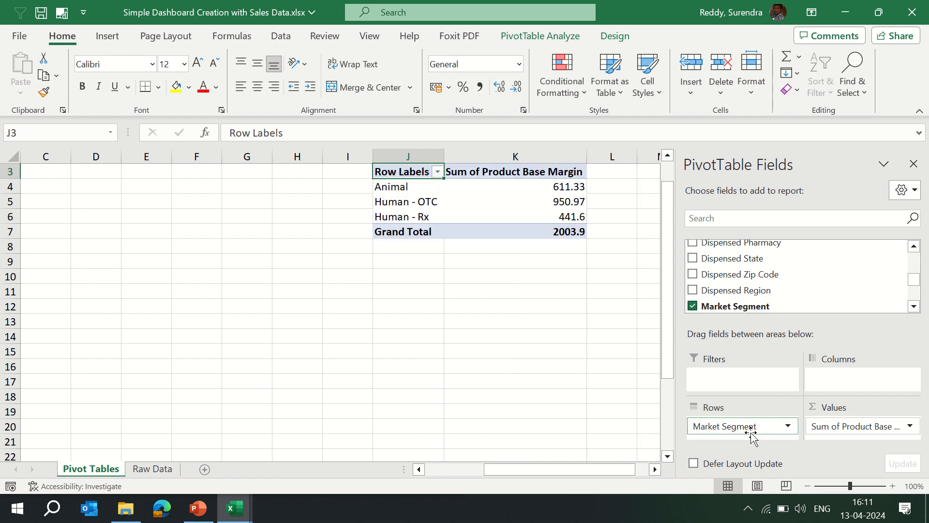
pyautogui.moveTo(913, 280); pyautogui.dragTo(924, 257)
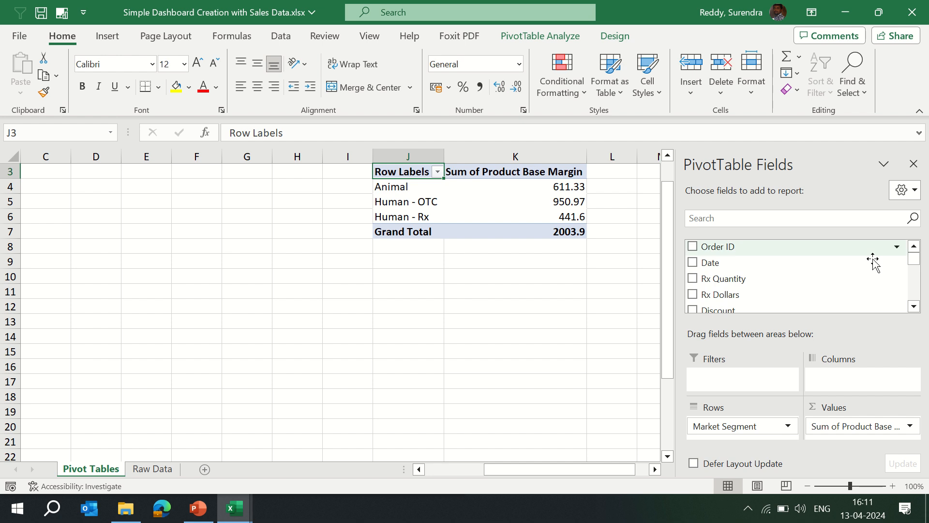
# Insert a column PivotChart from the Dispensed State PivotTable and move it into the empty area beside the table.
pyautogui.hotkey('ctrl', 'Left')
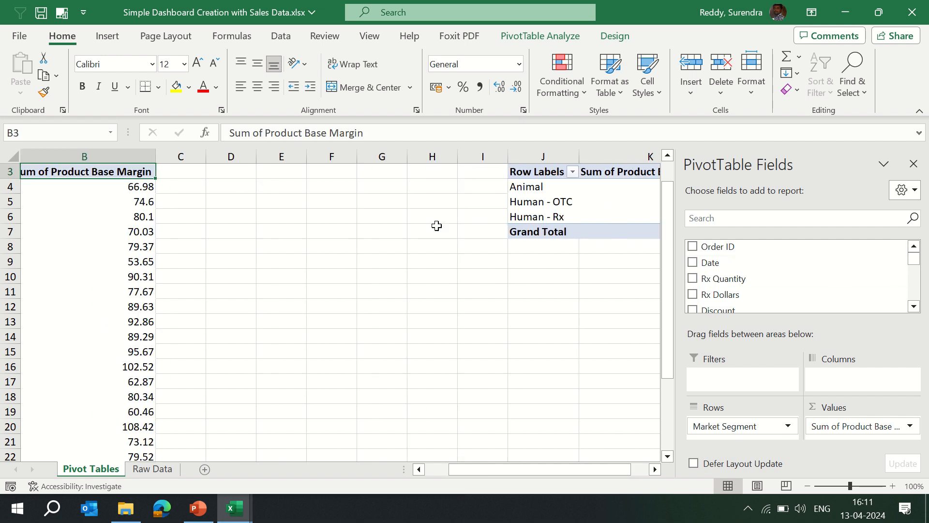
pyautogui.hotkey('ctrl', 'Left')
pyautogui.hotkey('ctrl', 'shift', 'Right')
pyautogui.hotkey('ctrl', 'shift', 'Down')
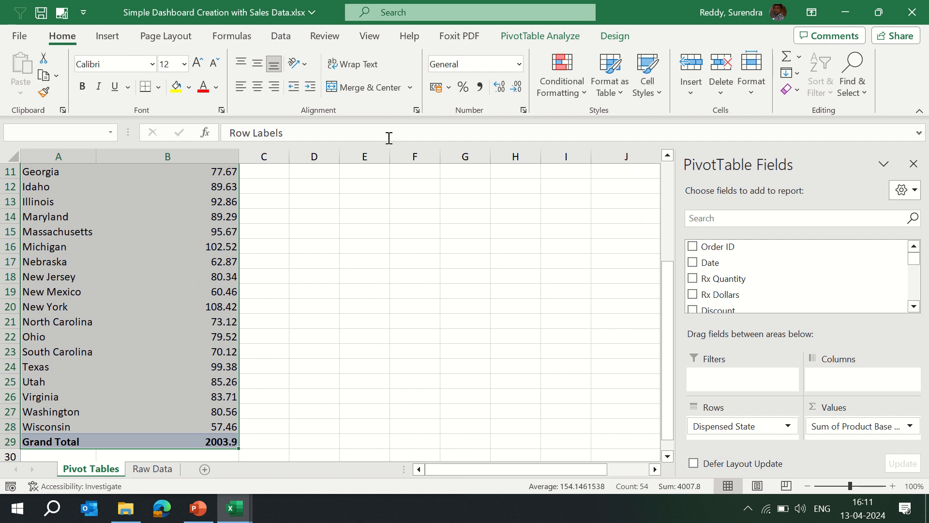
pyautogui.click(107, 39)
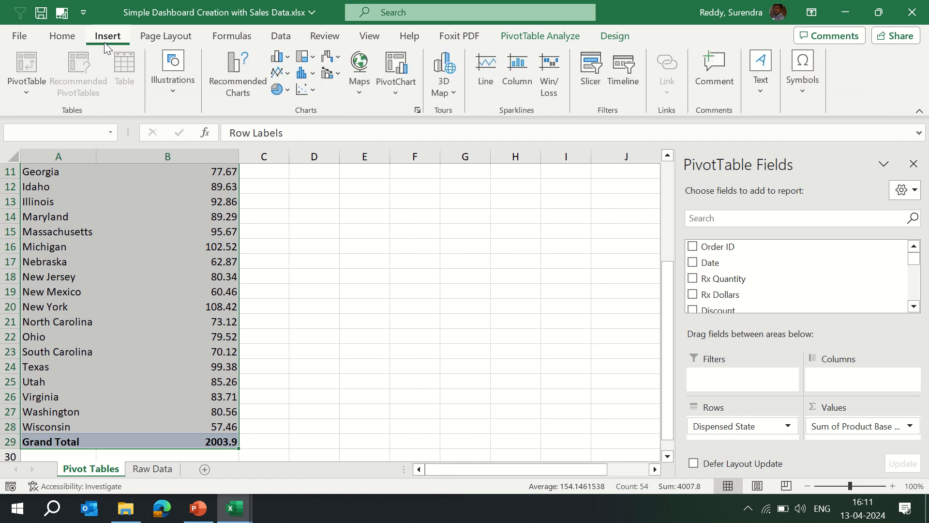
pyautogui.click(397, 90)
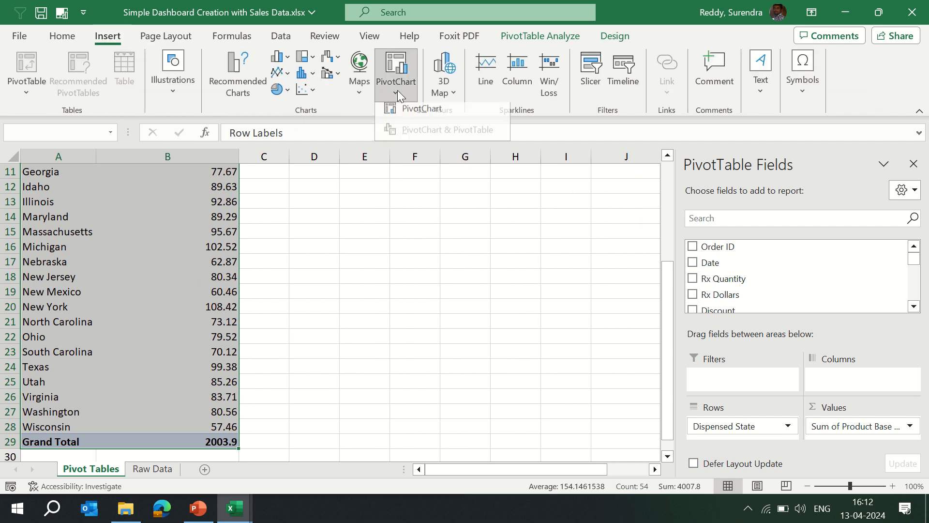
pyautogui.click(415, 114)
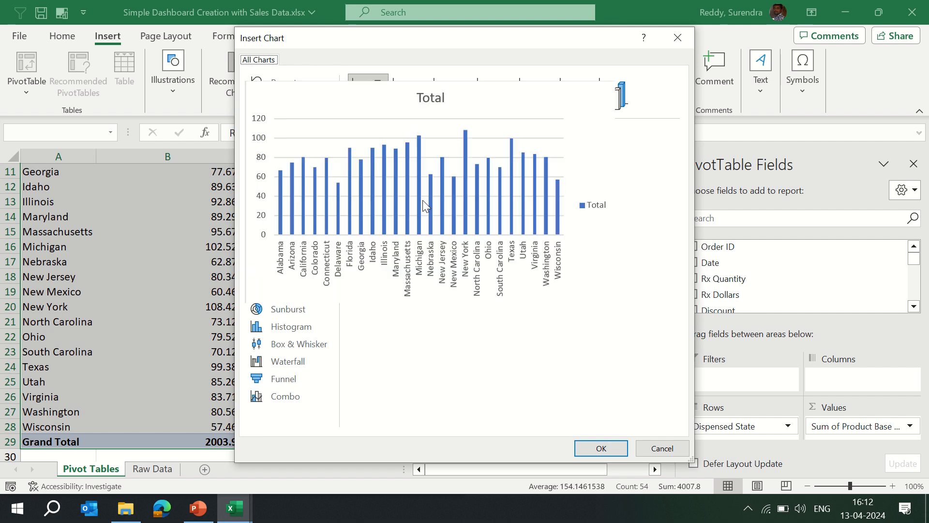
pyautogui.click(601, 448)
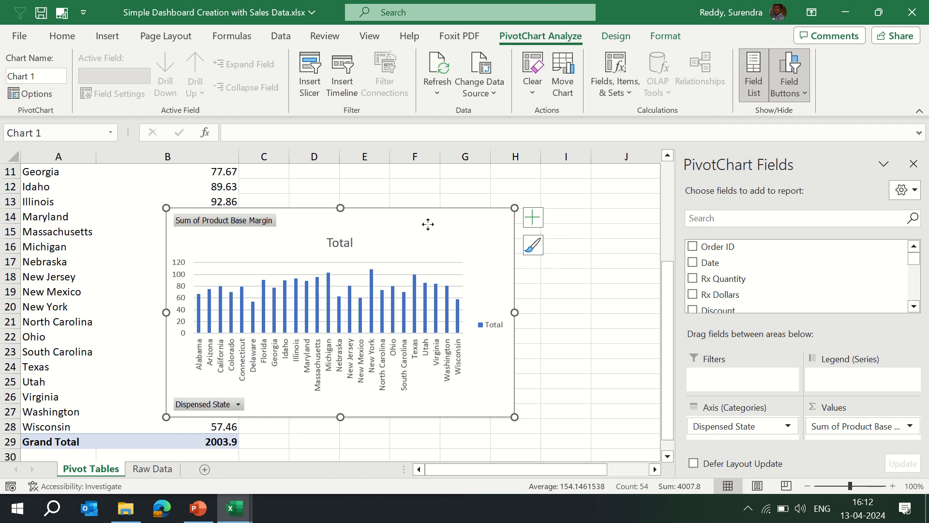
pyautogui.moveTo(427, 224); pyautogui.dragTo(526, 208)
pyautogui.click(482, 413)
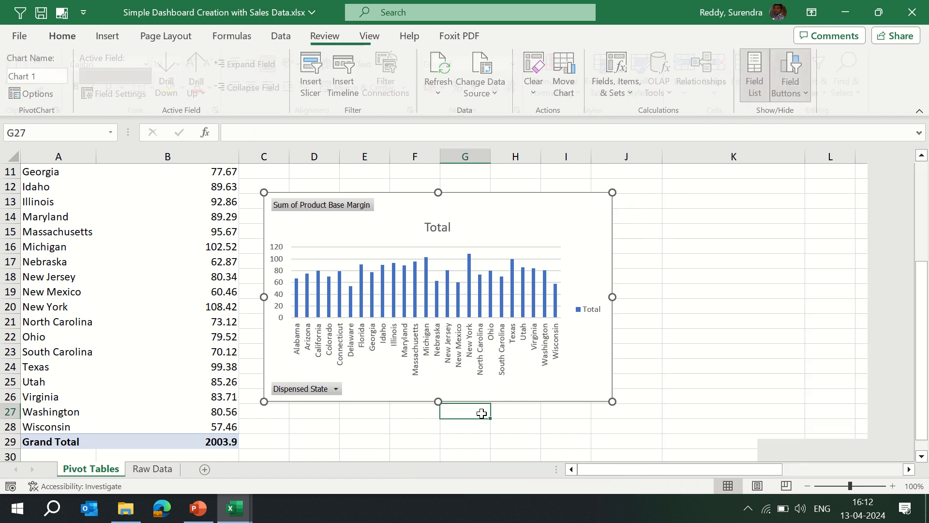
# Insert a pie PivotChart from the Market Segment PivotTable and move it below that table, beside the state column chart.
pyautogui.press('Right')
pyautogui.press('Right')
pyautogui.press('Right')
pyautogui.press('Right')
pyautogui.press('Right')
pyautogui.press('Right')
pyautogui.press('Right')
pyautogui.press('Right')
pyautogui.press('Right')
pyautogui.press('Left')
pyautogui.press('Left')
pyautogui.press('Left')
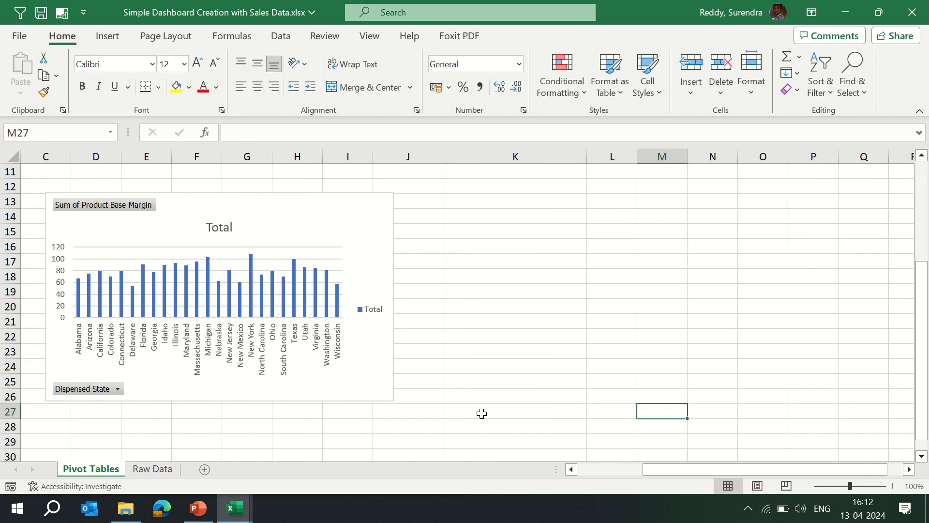
pyautogui.press('Left')
pyautogui.hotkey('ctrl', 'Up')
pyautogui.press('Down')
pyautogui.press('Left')
pyautogui.press('Left')
pyautogui.press('Left')
pyautogui.press('Down')
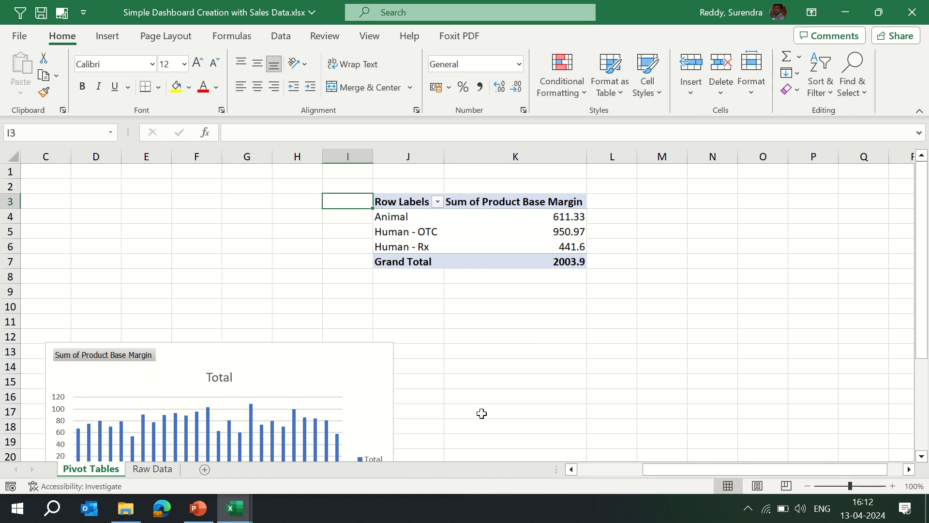
pyautogui.press('Right')
pyautogui.hotkey('ctrl', 'a')
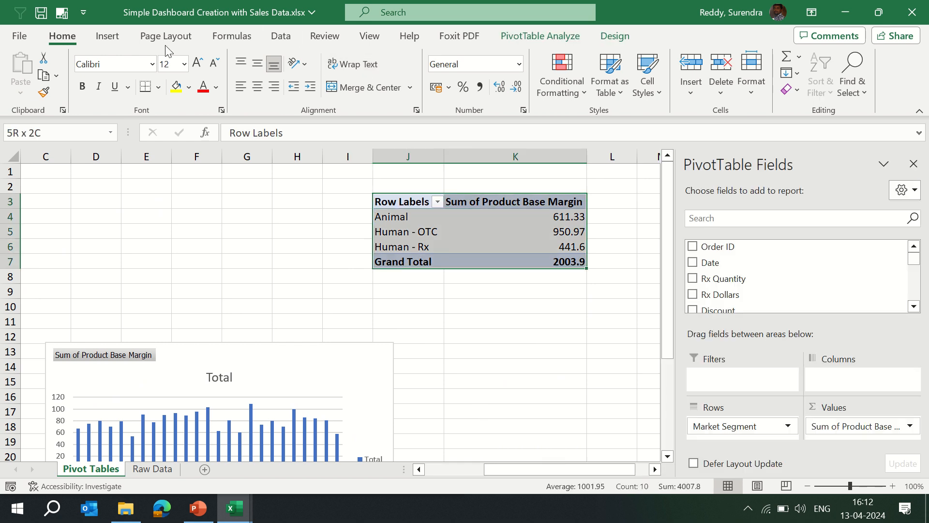
pyautogui.click(103, 38)
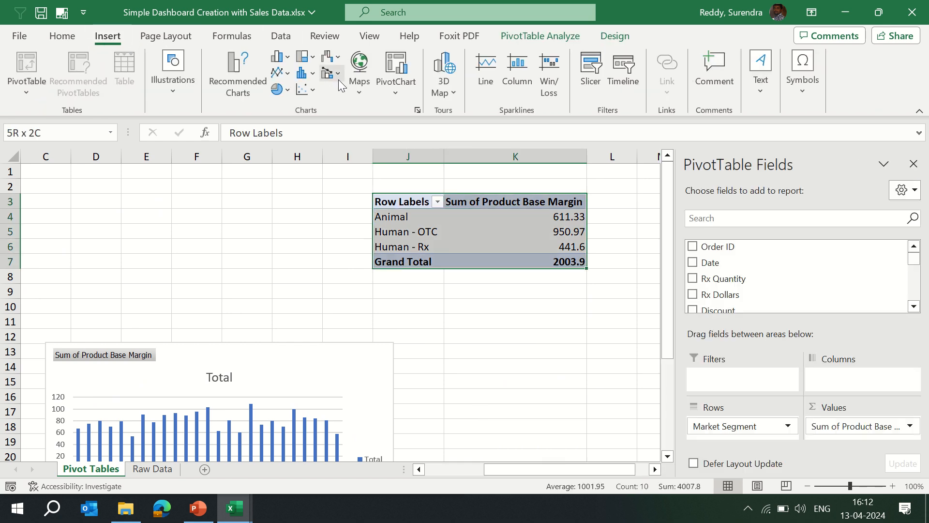
pyautogui.click(399, 94)
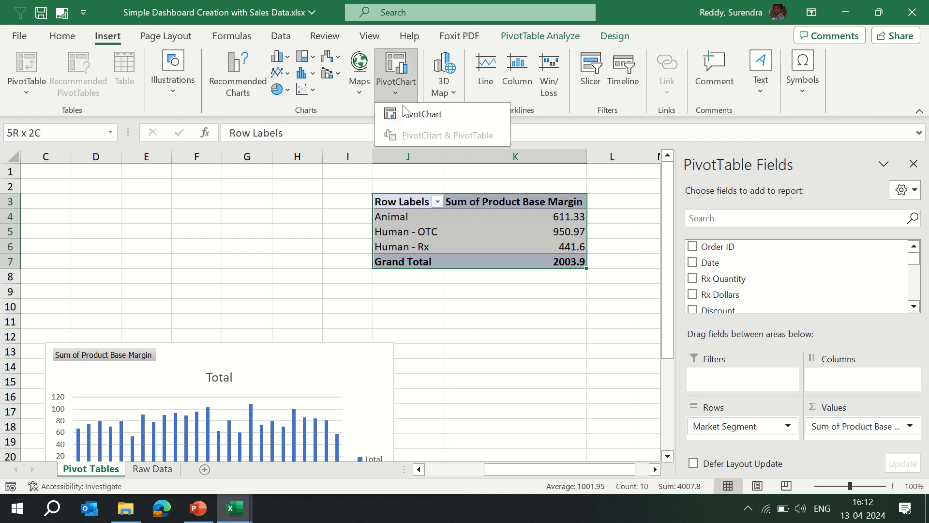
pyautogui.click(411, 114)
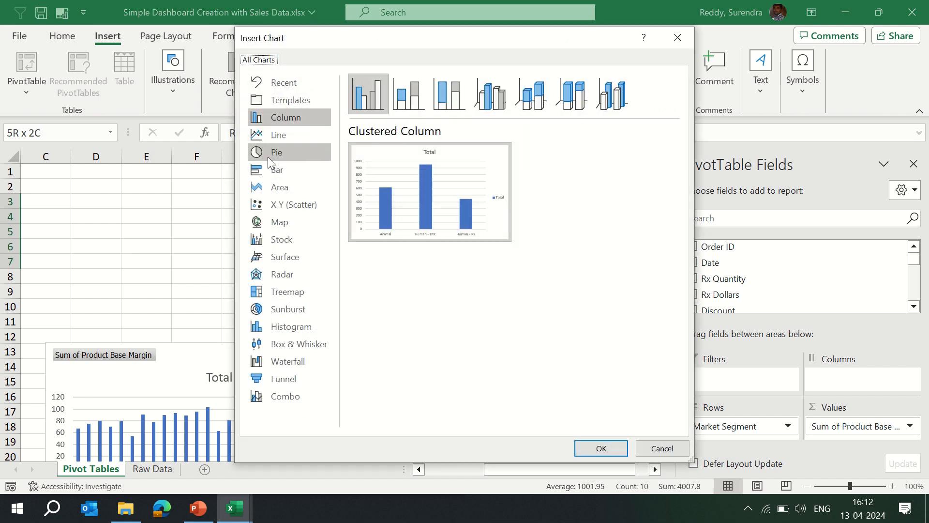
pyautogui.click(269, 157)
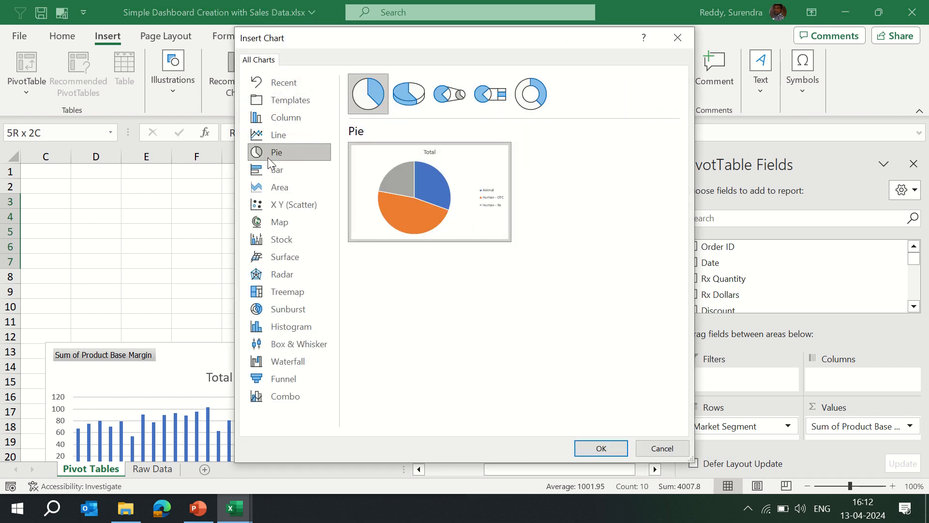
pyautogui.click(602, 450)
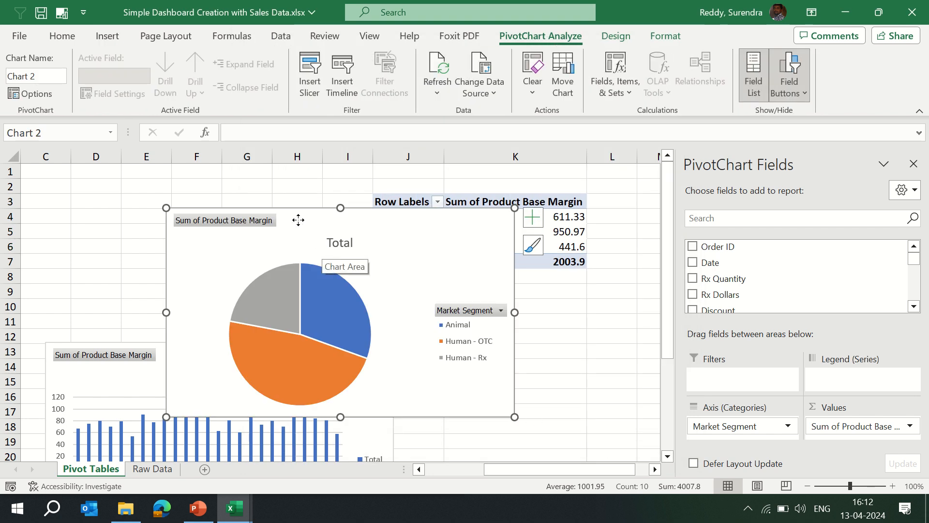
pyautogui.moveTo(298, 220); pyautogui.dragTo(543, 347)
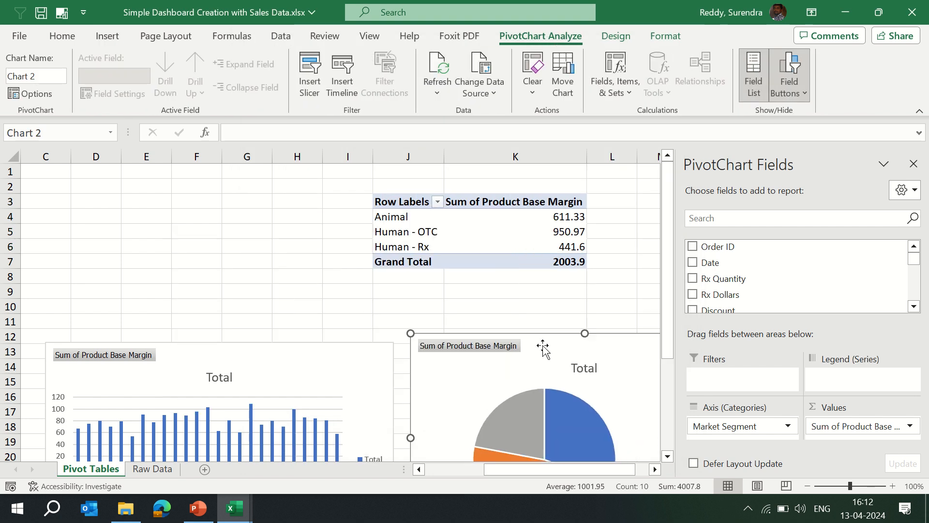
# Insert Dispensed Region and Market Segment slicers for the Dispensed State PivotTable and place them side by side between the two PivotTables.
pyautogui.click(247, 274)
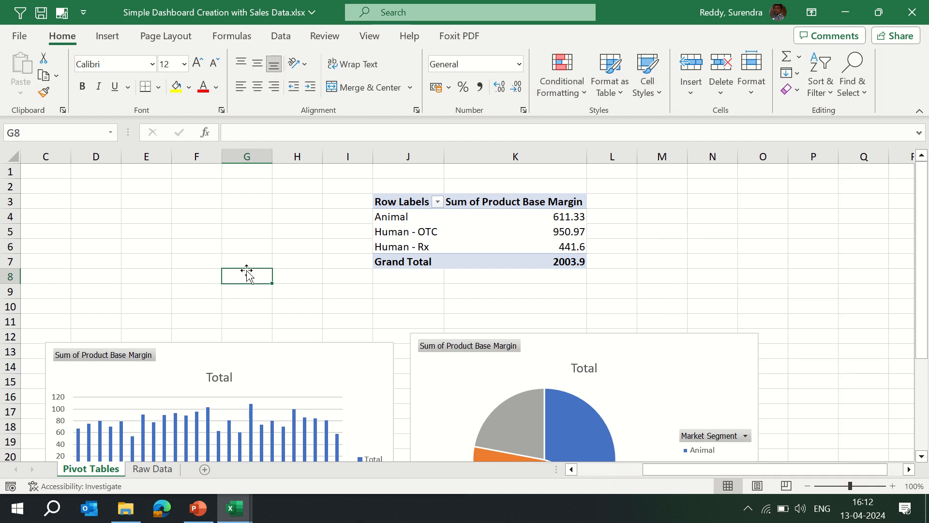
pyautogui.press('Home')
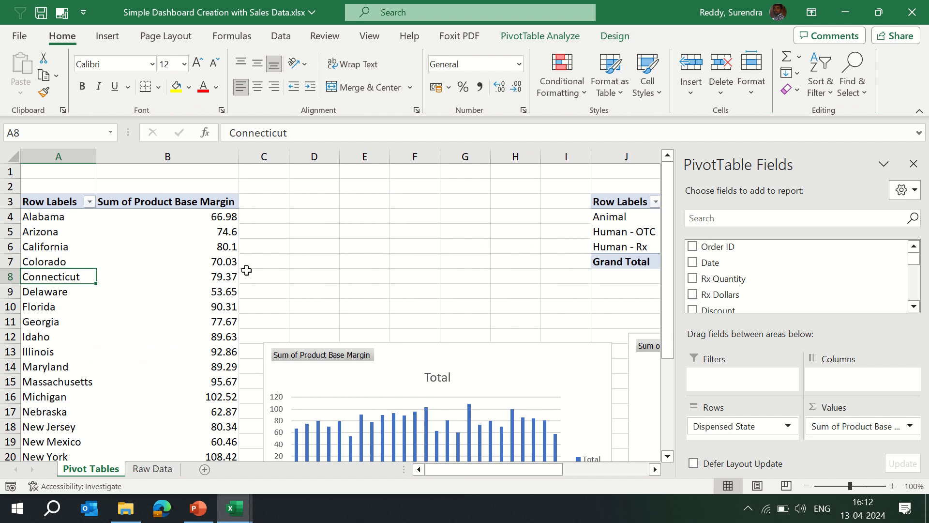
pyautogui.click(536, 39)
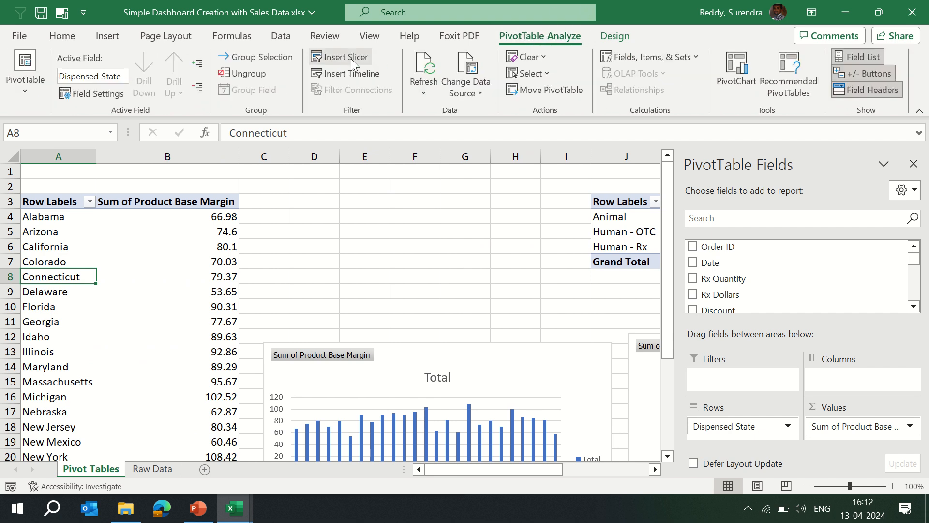
pyautogui.click(346, 58)
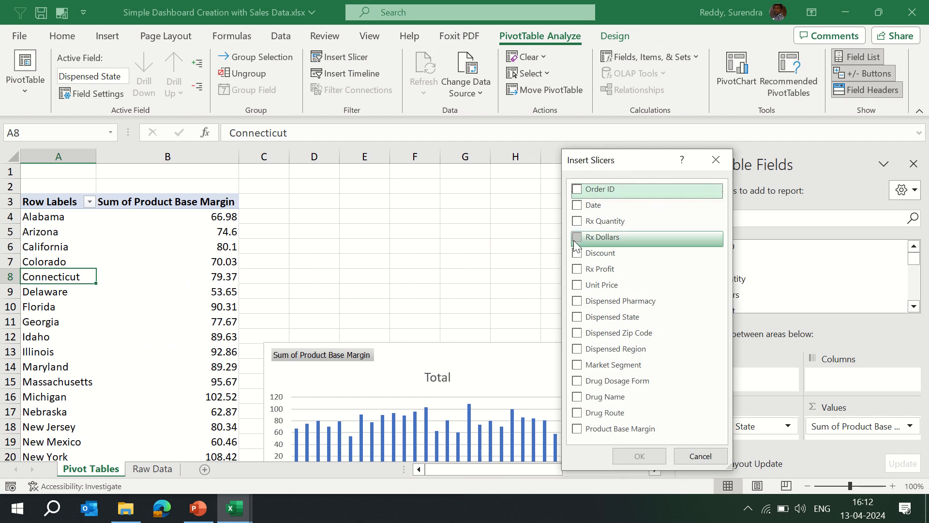
pyautogui.click(576, 350)
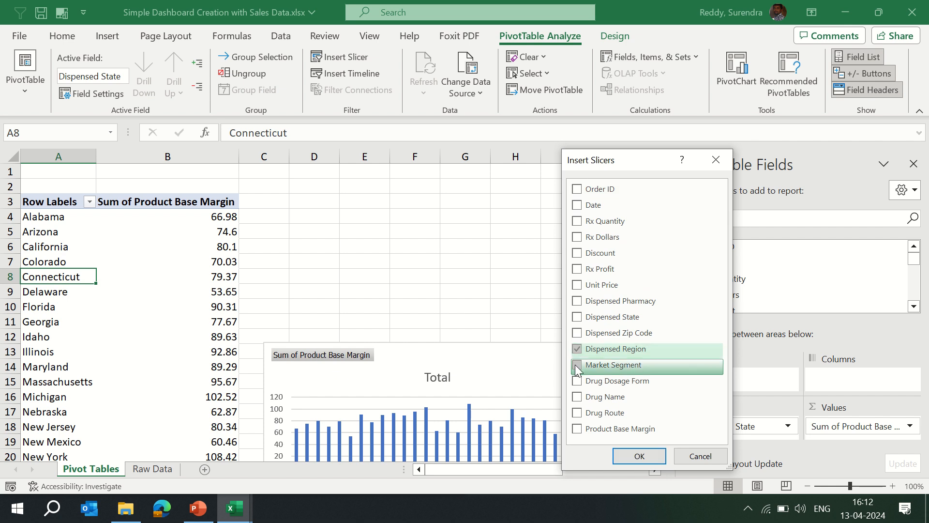
pyautogui.click(576, 365)
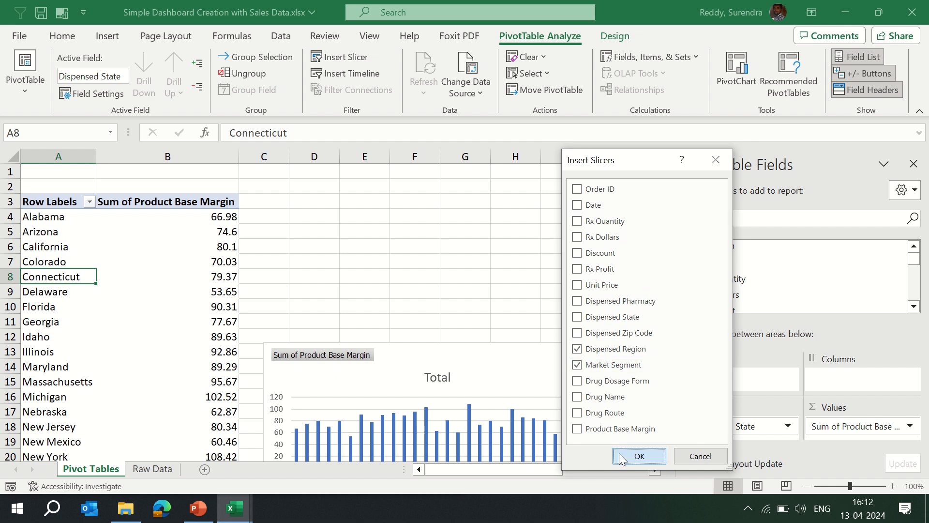
pyautogui.click(639, 456)
pyautogui.moveTo(382, 237); pyautogui.dragTo(491, 195)
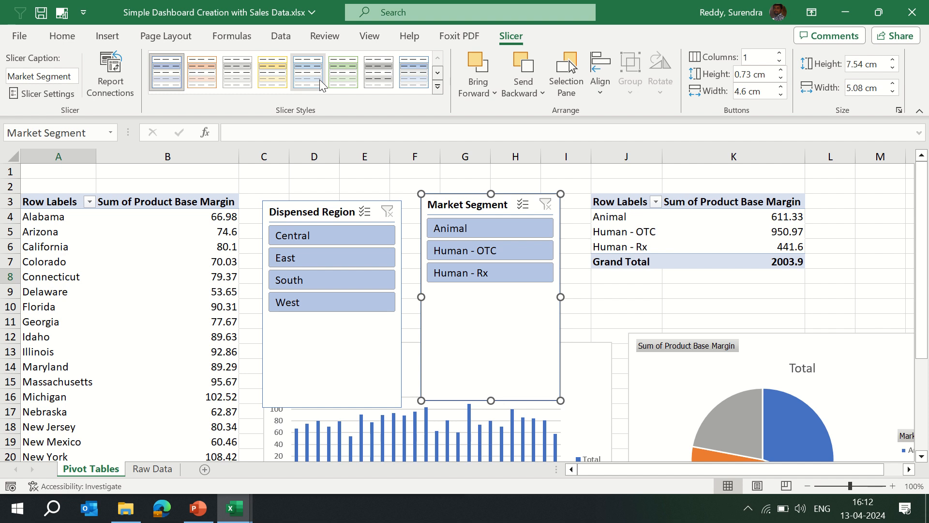
# Insert a Date timeline for the Market Segment PivotTable and move it beside the Market Segment slicer.
pyautogui.click(640, 219)
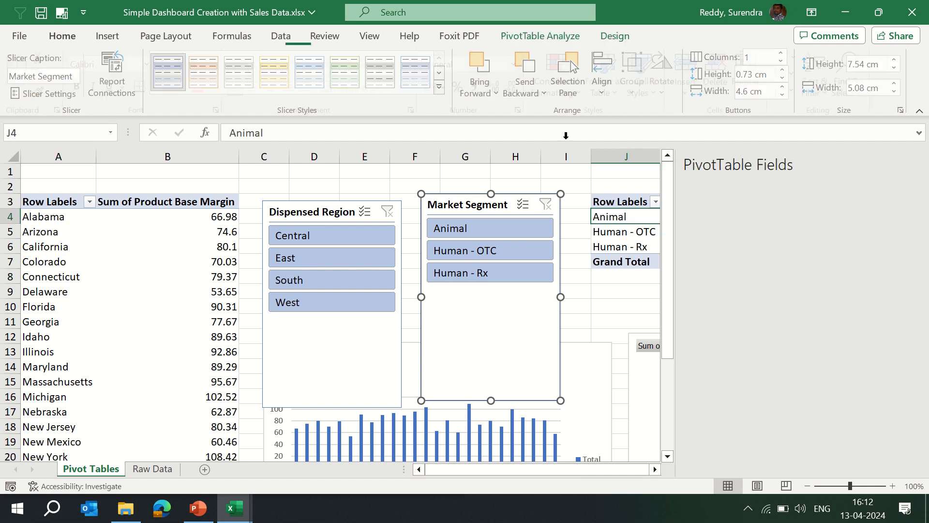
pyautogui.click(528, 38)
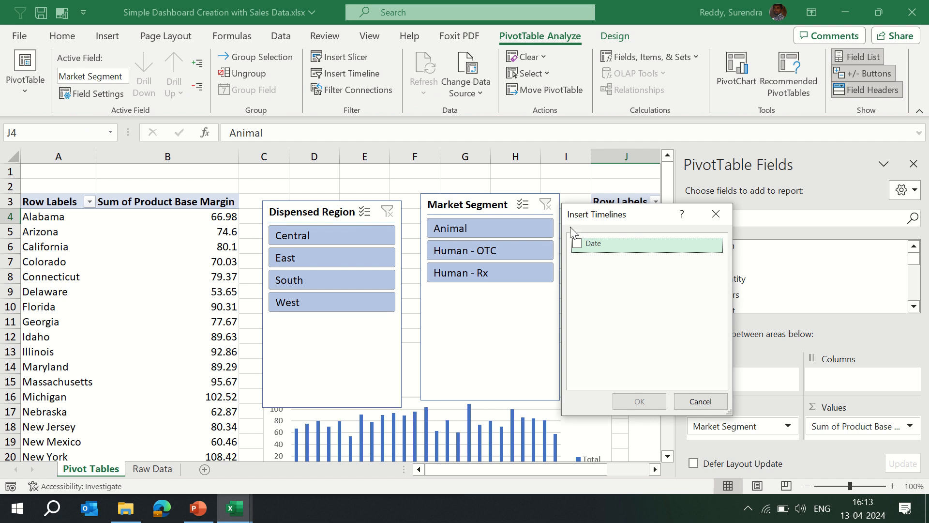
pyautogui.click(577, 243)
pyautogui.click(639, 401)
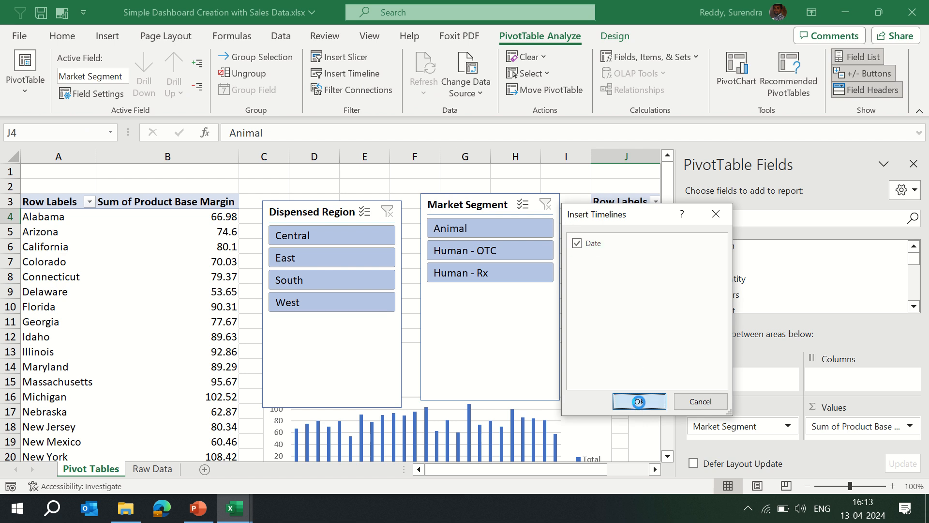
pyautogui.moveTo(379, 284); pyautogui.dragTo(715, 222)
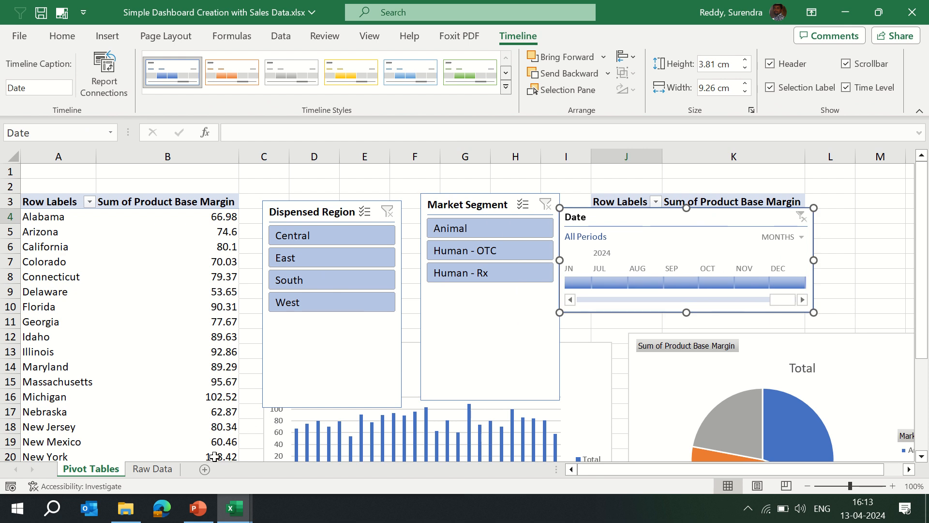
# Create a new sheet named Dashboard in front of the Pivot Tables sheet and hide its gridlines.
pyautogui.click(204, 470)
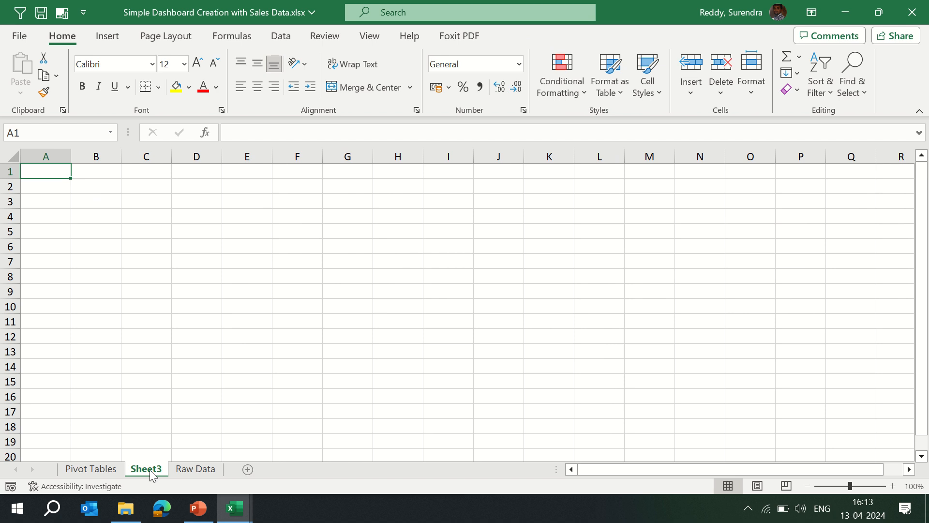
pyautogui.moveTo(98, 457); pyautogui.dragTo(81, 460)
pyautogui.doubleClick(83, 475)
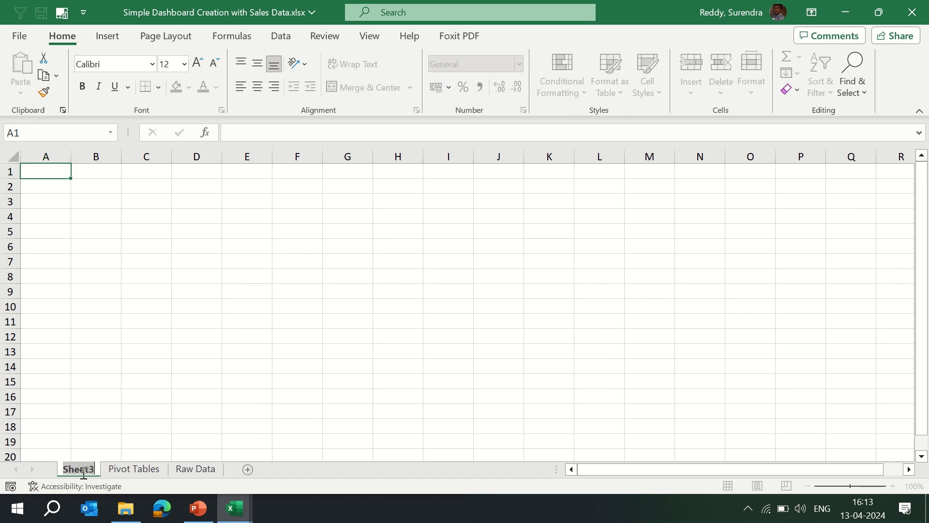
pyautogui.write('Dashb')
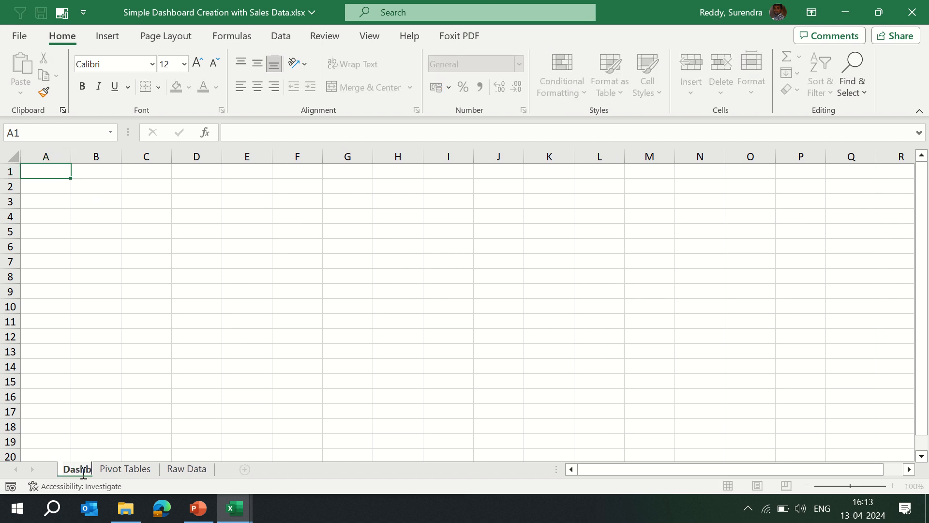
pyautogui.write('oard')
pyautogui.press('Return')
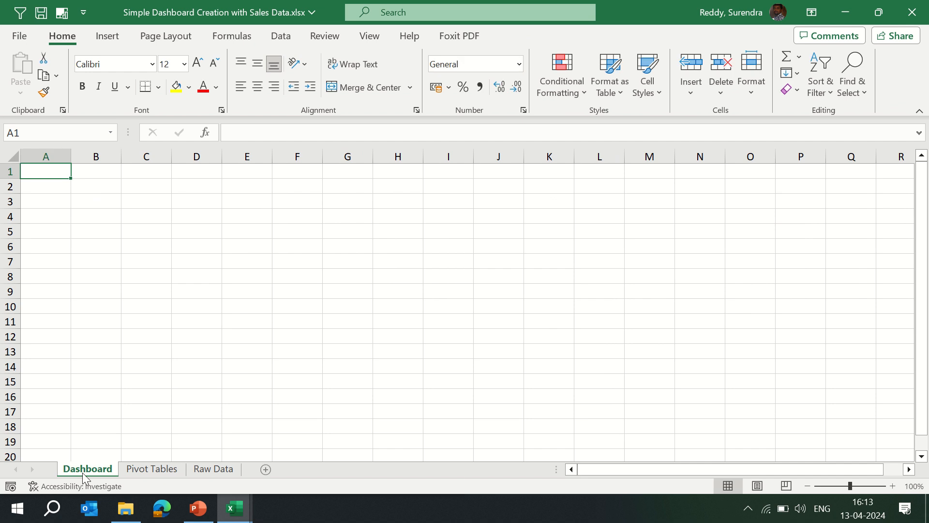
pyautogui.click(379, 43)
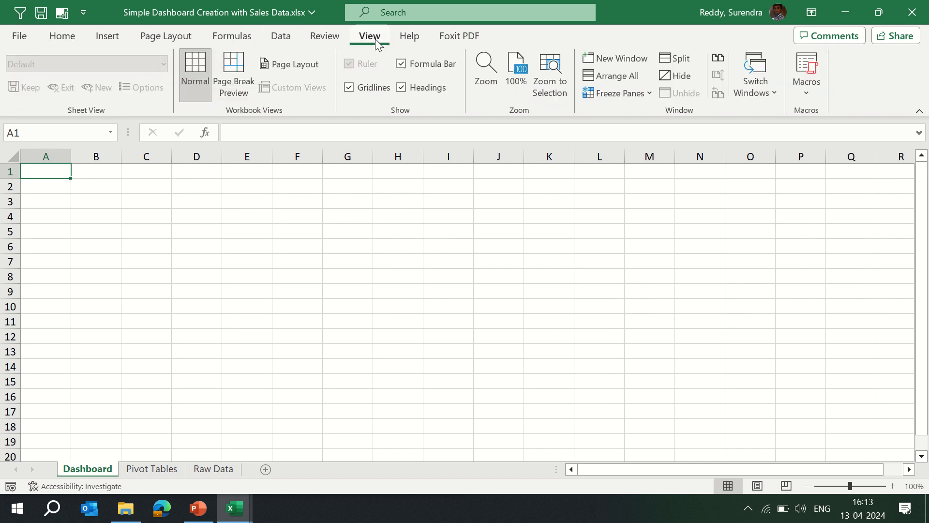
pyautogui.click(350, 88)
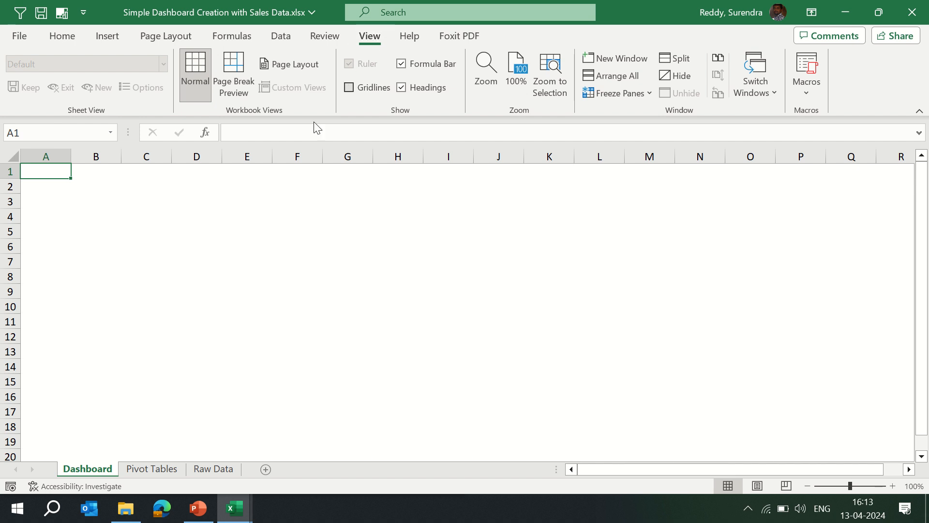
# Merge and center cells A1:N1 on the Dashboard sheet and enter the title "Sales Dashboard".
pyautogui.hotkey('shift', 'Right')
pyautogui.hotkey('shift', 'Right')
pyautogui.hotkey('shift', 'Right')
pyautogui.hotkey('shift', 'Right')
pyautogui.hotkey('shift', 'Right')
pyautogui.hotkey('shift', 'Right')
pyautogui.hotkey('shift', 'Right')
pyautogui.hotkey('shift', 'Right')
pyautogui.hotkey('shift', 'Right')
pyautogui.hotkey('shift', 'Right')
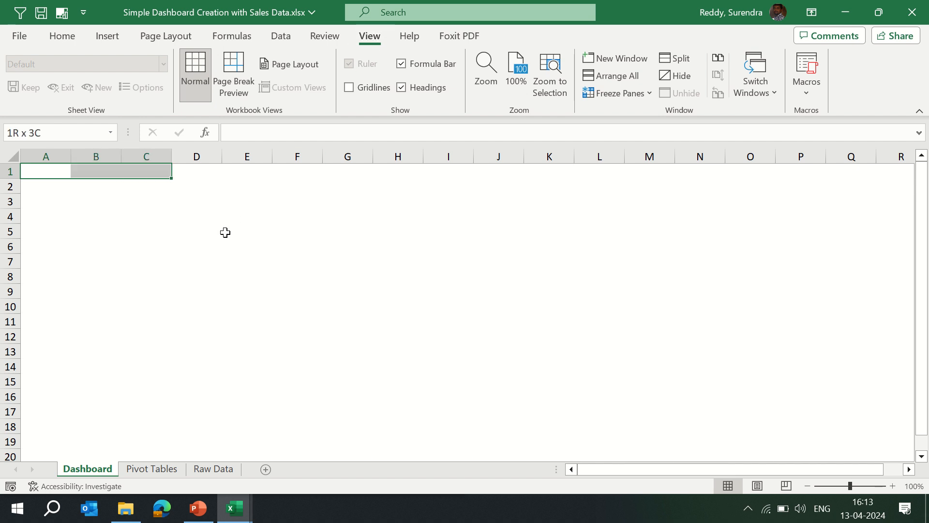
pyautogui.hotkey('shift', 'Right')
pyautogui.hotkey('shift', 'Right')
pyautogui.hotkey('shift', 'Right')
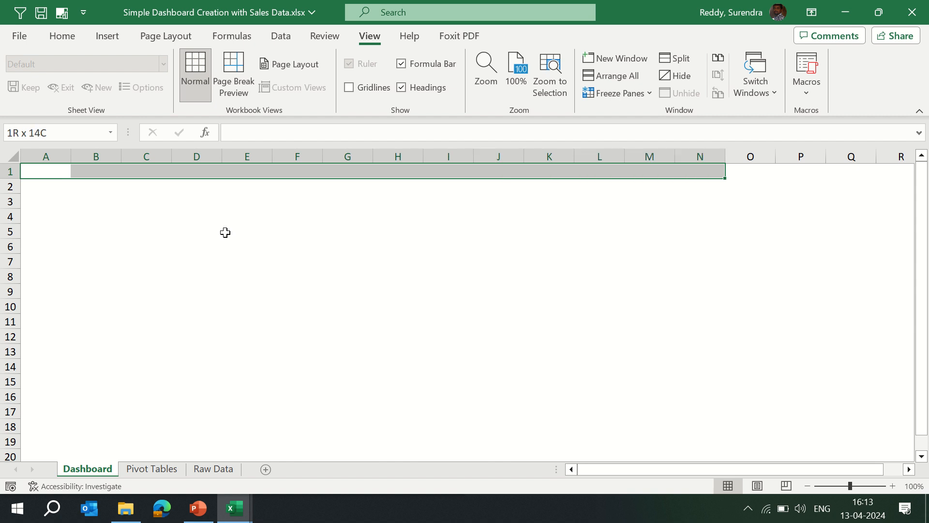
pyautogui.click(58, 40)
pyautogui.click(367, 95)
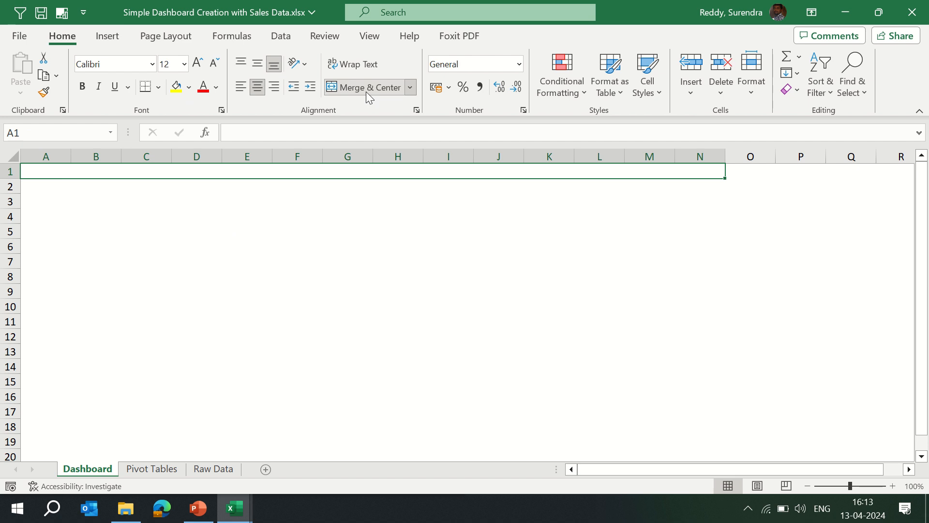
pyautogui.write('Sales')
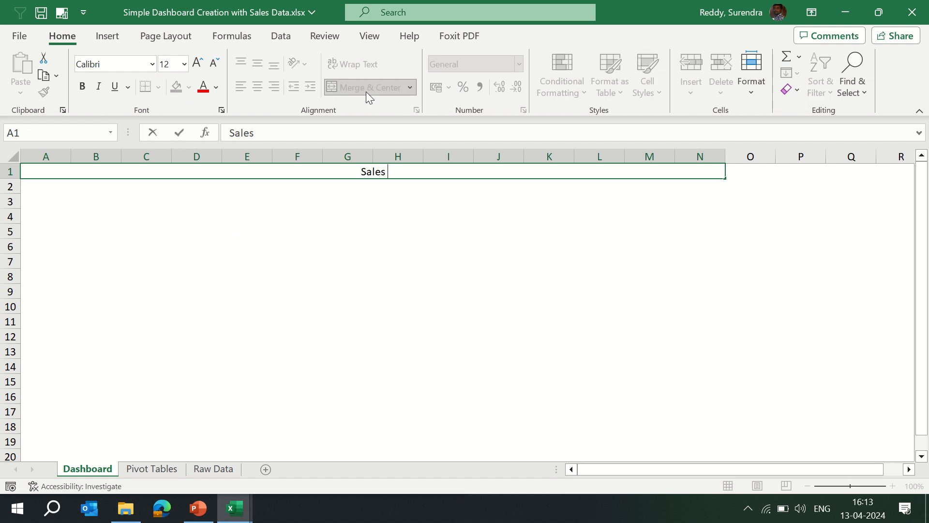
pyautogui.write(' Dashboard')
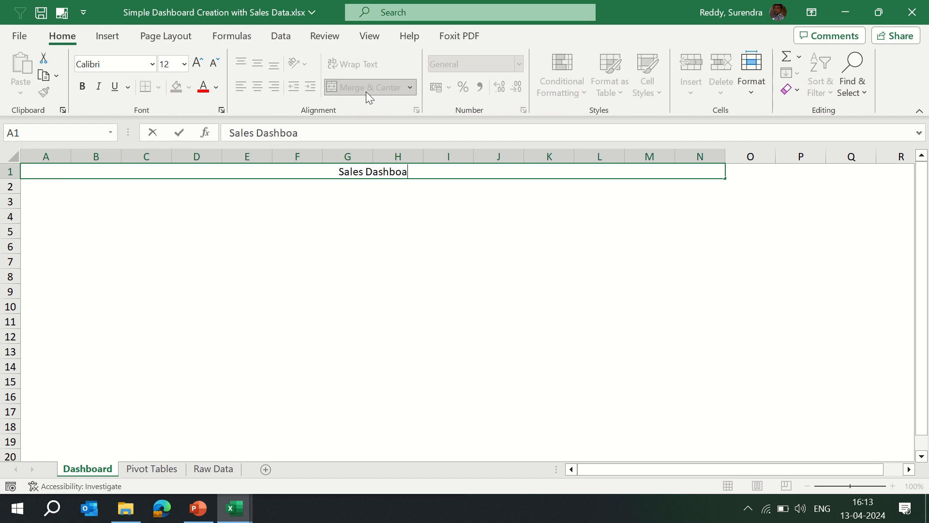
pyautogui.hotkey('ctrl', 'Return')
# Apply outside borders around the range A1:N20 on the Dashboard sheet and reselect the title cell.
pyautogui.hotkey('shift', 'Down')
pyautogui.hotkey('shift', 'Down')
pyautogui.hotkey('shift', 'Down')
pyautogui.hotkey('shift', 'Down')
pyautogui.hotkey('shift', 'Down')
pyautogui.hotkey('shift', 'Down')
pyautogui.hotkey('shift', 'Down')
pyautogui.hotkey('shift', 'Down')
pyautogui.hotkey('shift', 'Down')
pyautogui.hotkey('shift', 'Down')
pyautogui.hotkey('shift', 'Down')
pyautogui.hotkey('shift', 'Down')
pyautogui.hotkey('shift', 'Down')
pyautogui.hotkey('shift', 'Down')
pyautogui.hotkey('shift', 'Down')
pyautogui.hotkey('shift', 'Down')
pyautogui.hotkey('shift', 'Down')
pyautogui.hotkey('shift', 'Down')
pyautogui.hotkey('shift', 'Down')
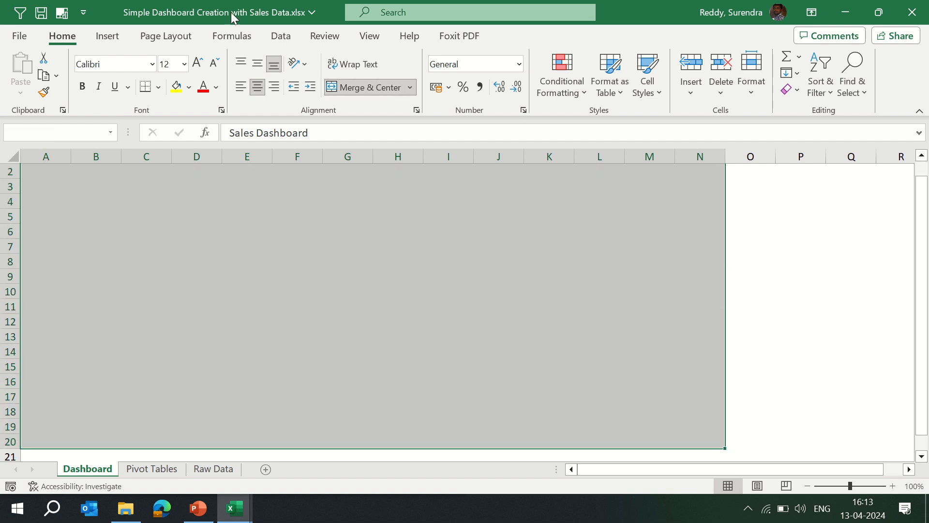
pyautogui.click(158, 87)
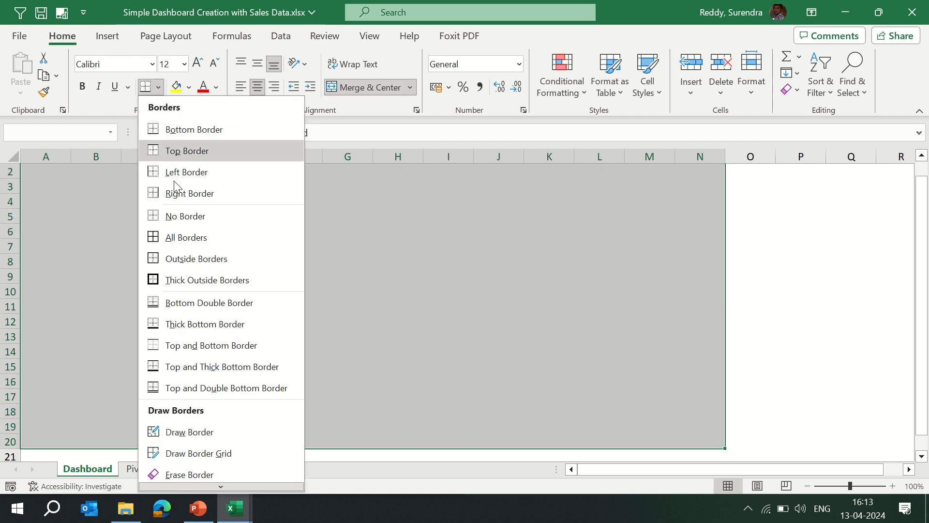
pyautogui.click(191, 260)
pyautogui.press('Down')
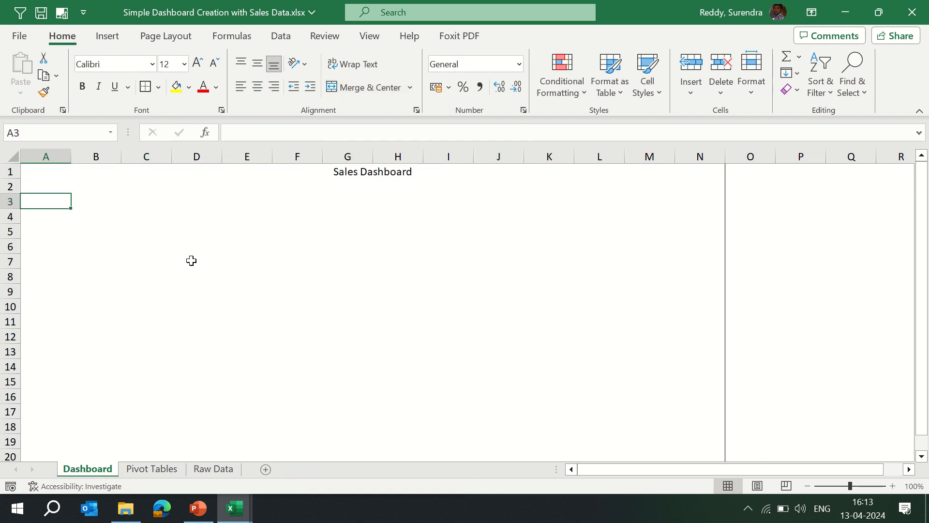
pyautogui.press('Up')
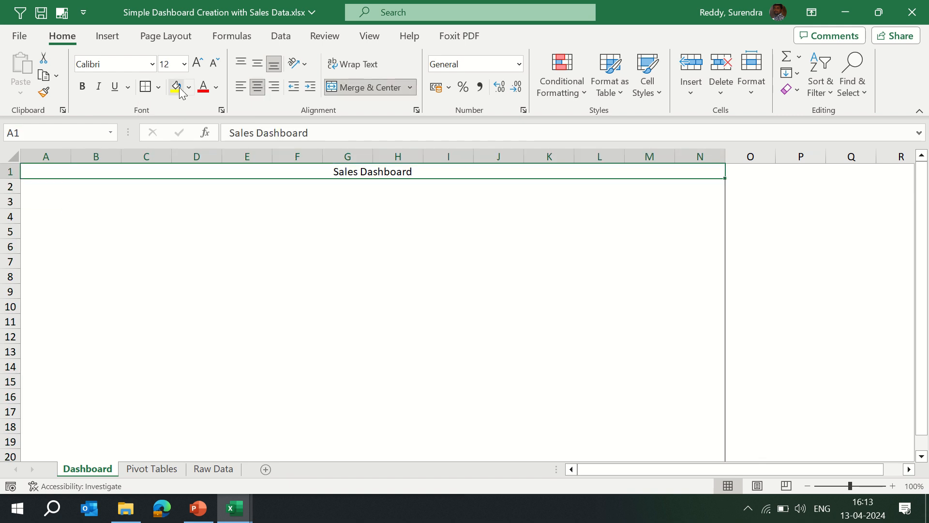
# Fill the merged Sales Dashboard title cell with yellow and apply all borders to it.
pyautogui.click(180, 91)
pyautogui.press('Down')
pyautogui.press('Down')
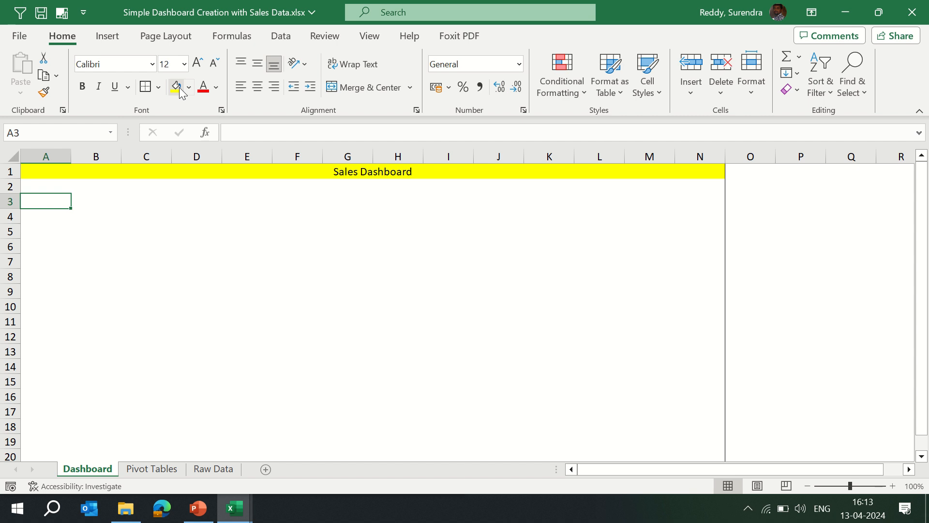
pyautogui.press('Up')
pyautogui.press('Up')
pyautogui.click(158, 88)
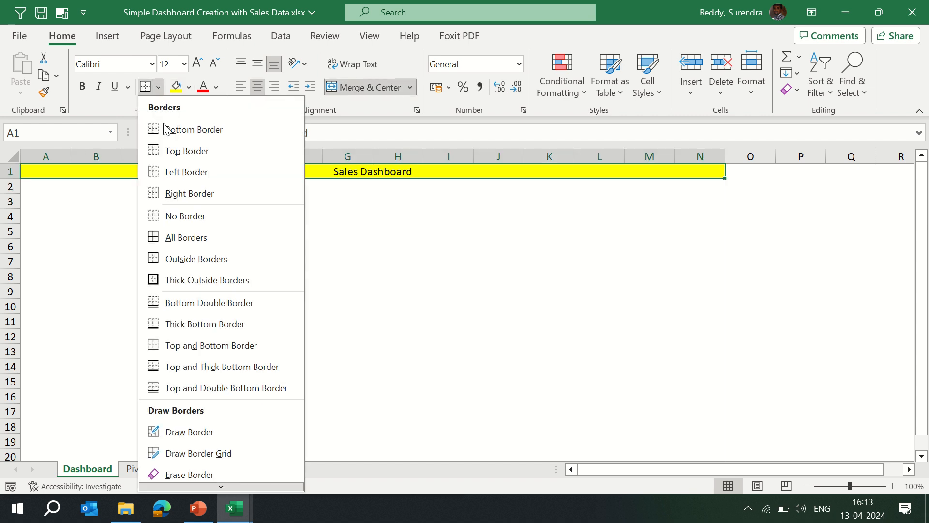
pyautogui.click(181, 237)
pyautogui.press('Down')
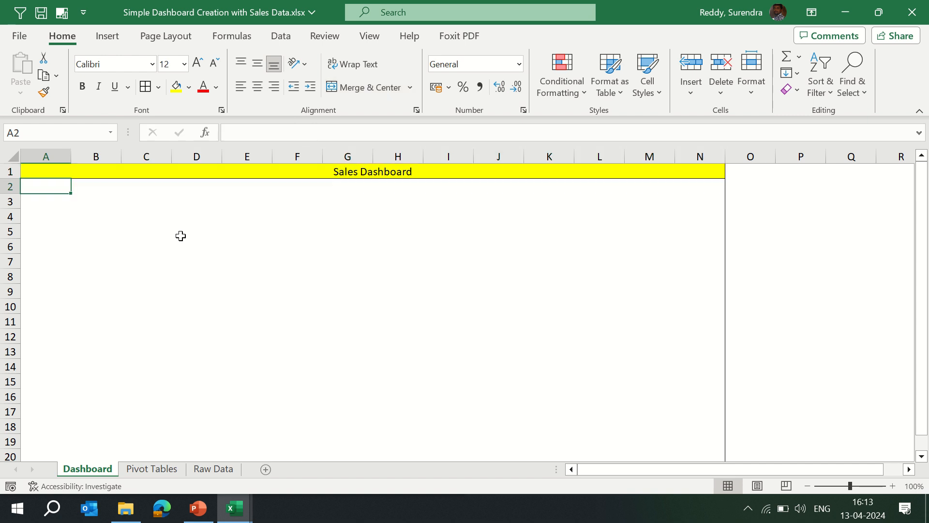
# Move both slicers, the Date timeline and both PivotCharts from the Pivot Tables sheet to cell D10 of the Dashboard sheet.
pyautogui.hotkey('ctrl', 'pagedown')
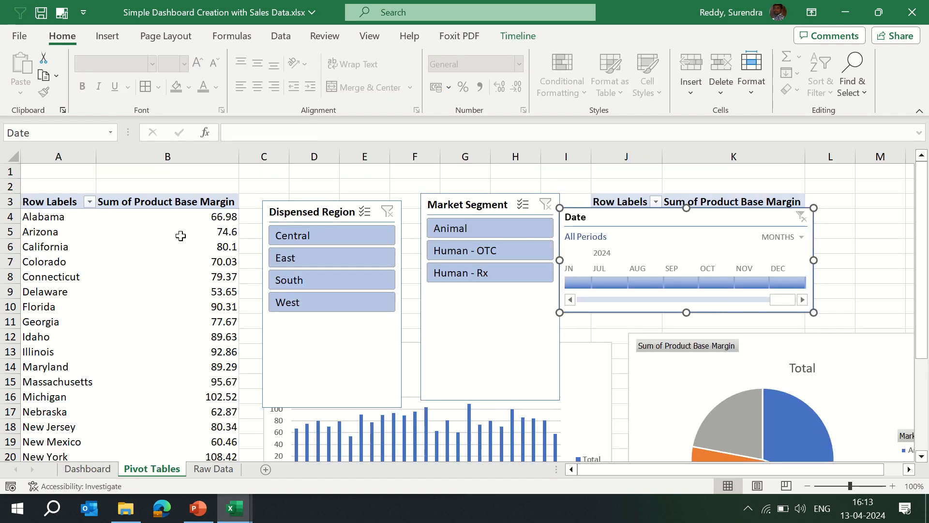
pyautogui.click(316, 212)
pyautogui.keyDown('ctrl'); pyautogui.click(472, 208); pyautogui.keyUp('ctrl')
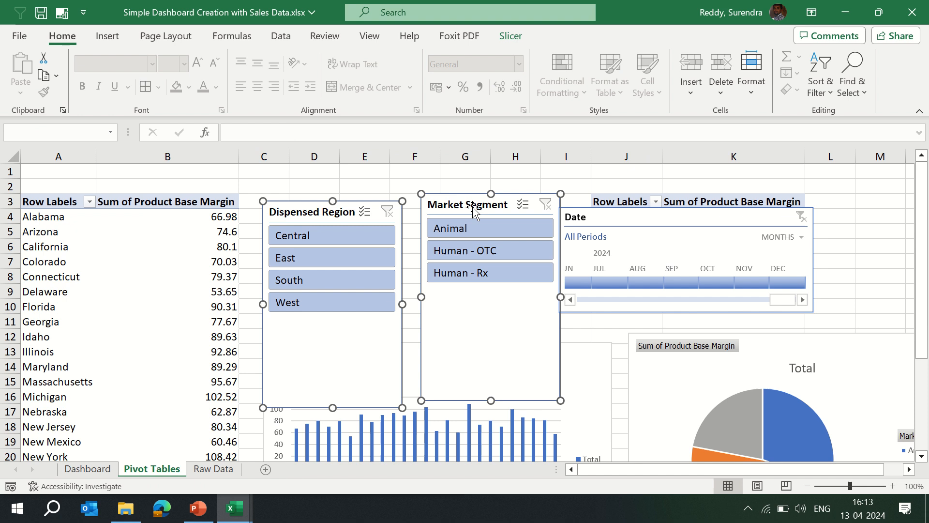
pyautogui.keyDown('ctrl'); pyautogui.click(661, 215); pyautogui.keyUp('ctrl')
pyautogui.keyDown('ctrl'); pyautogui.click(593, 383); pyautogui.keyUp('ctrl')
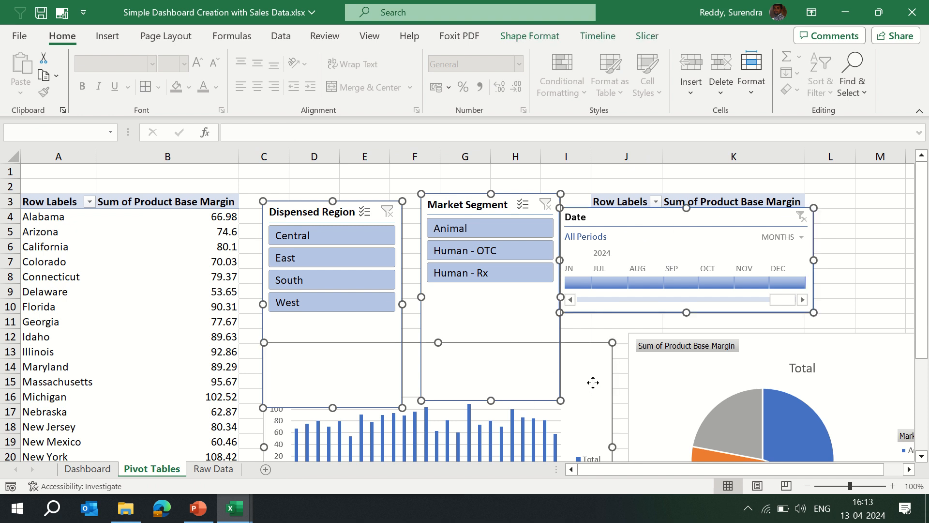
pyautogui.keyDown('ctrl'); pyautogui.click(774, 341); pyautogui.keyUp('ctrl')
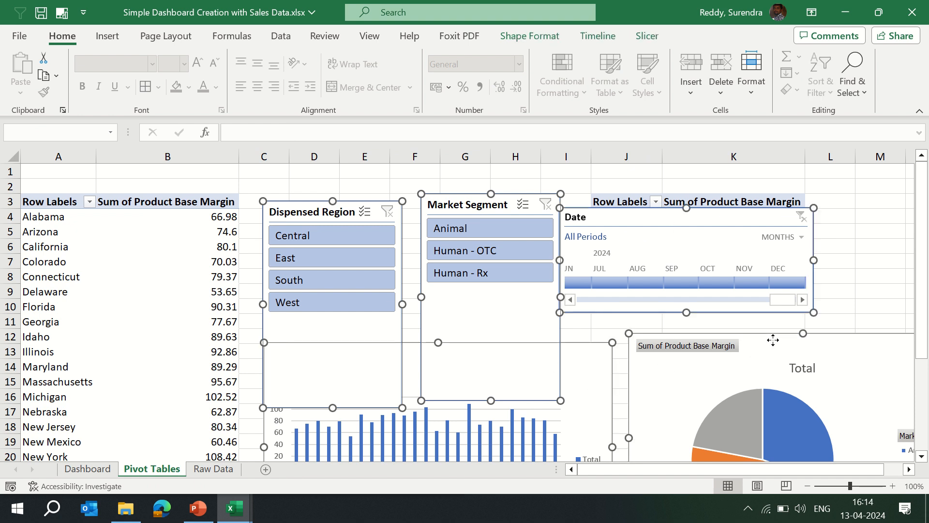
pyautogui.hotkey('ctrl', 'x')
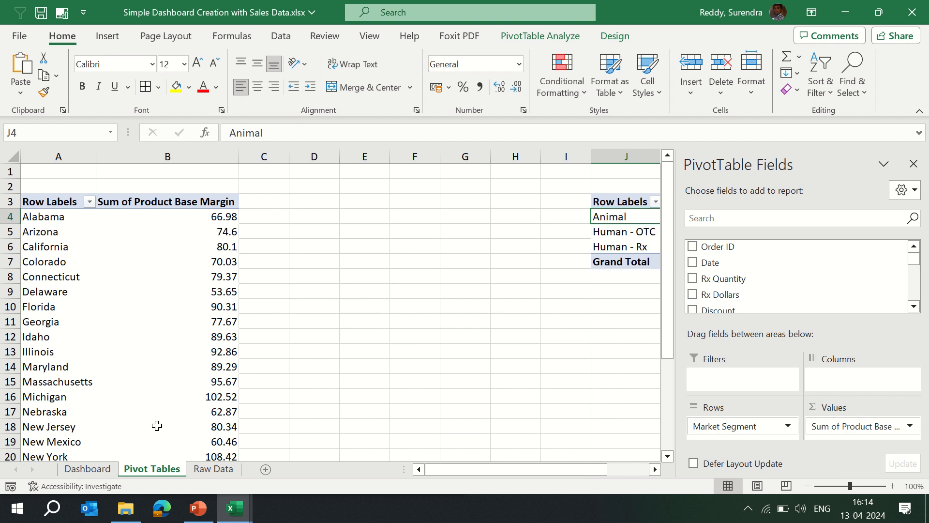
pyautogui.click(88, 468)
pyautogui.click(215, 310)
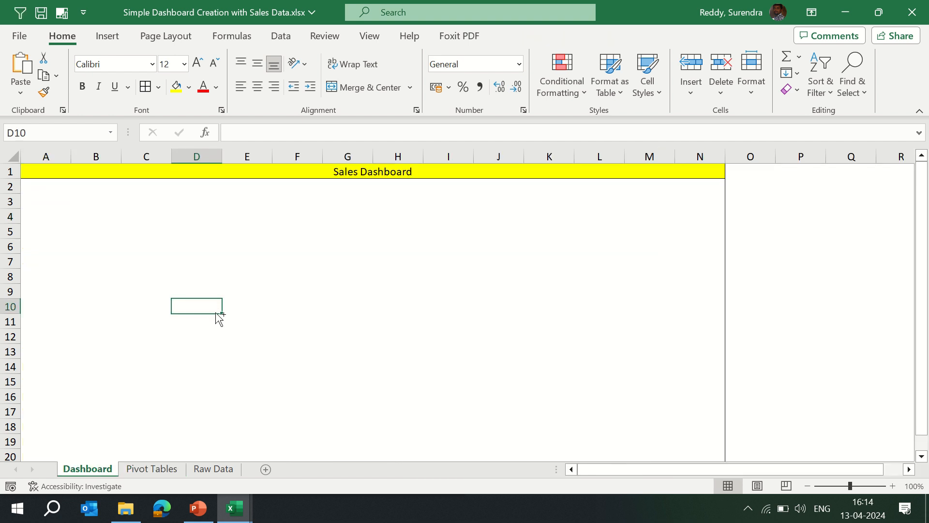
pyautogui.hotkey('ctrl', 'v')
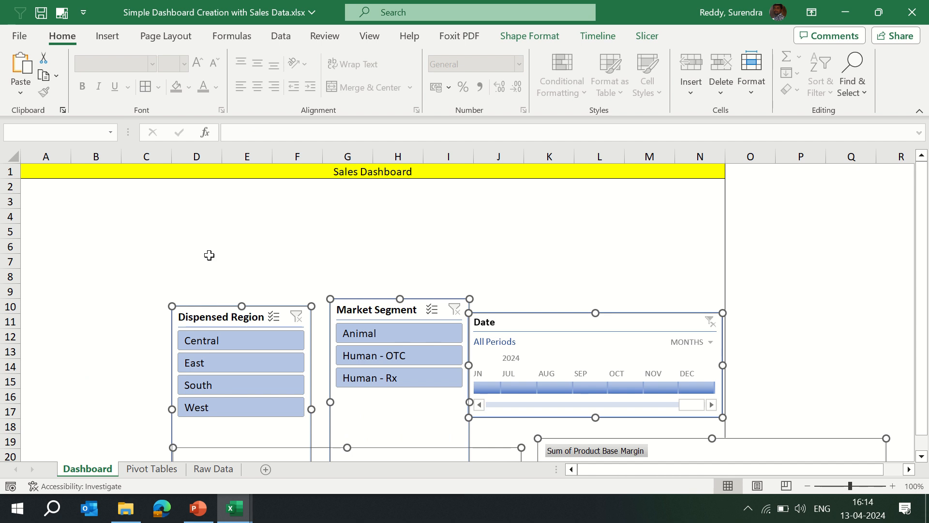
pyautogui.click(211, 242)
# Place the Dispensed Region slicer at cell A2, shorten it to about 4.53 cm and arrange its buttons in 2 columns.
pyautogui.moveTo(205, 315); pyautogui.dragTo(49, 189)
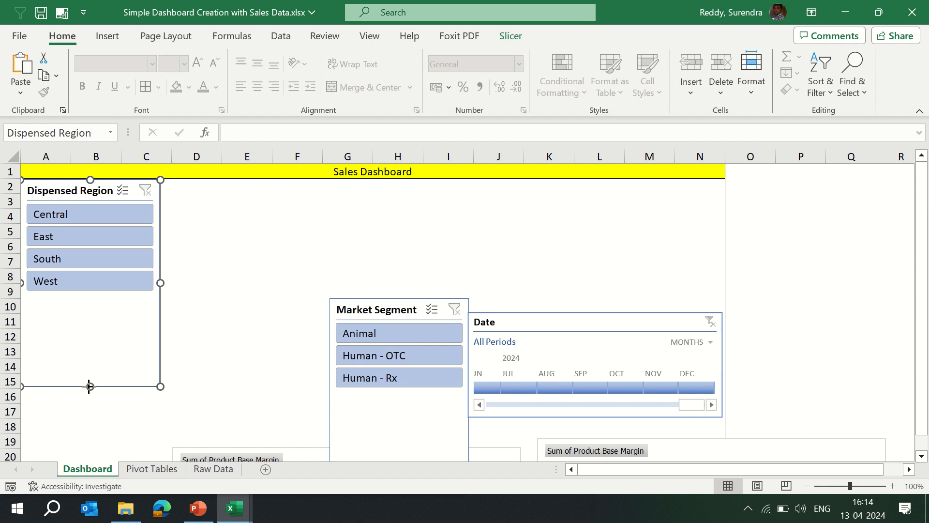
pyautogui.moveTo(90, 386); pyautogui.dragTo(91, 304)
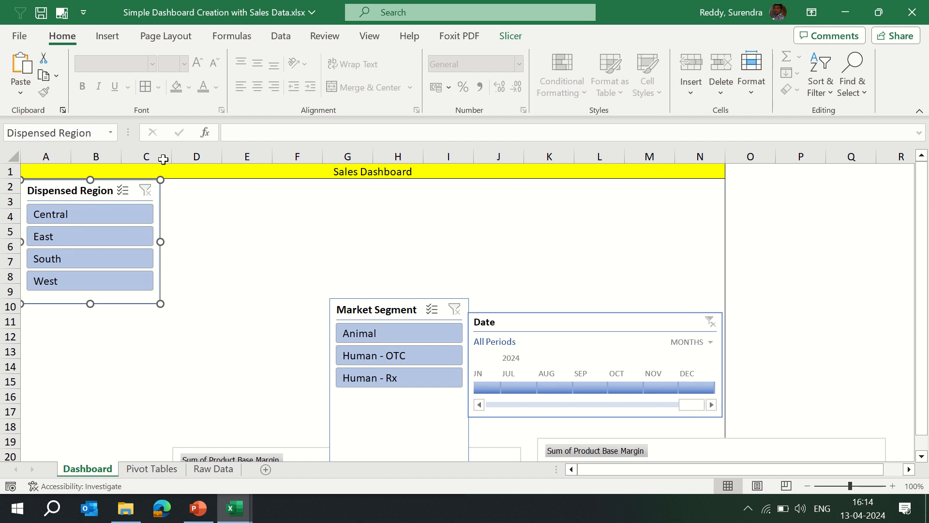
pyautogui.click(512, 38)
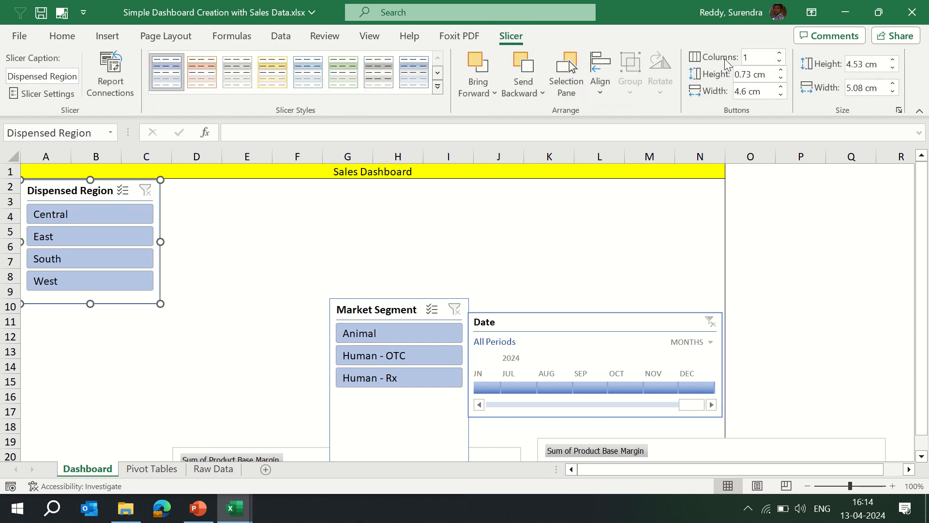
pyautogui.click(759, 55)
pyautogui.write('2')
pyautogui.press('Return')
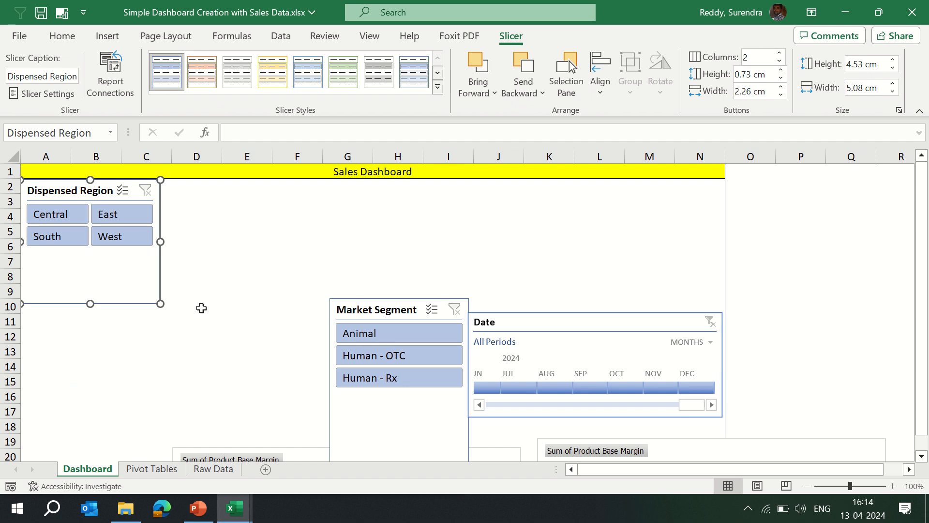
# Shrink the Dispensed Region slicer to a height of about 2.79 cm and apply the light yellow slicer style.
pyautogui.moveTo(88, 298); pyautogui.dragTo(91, 249)
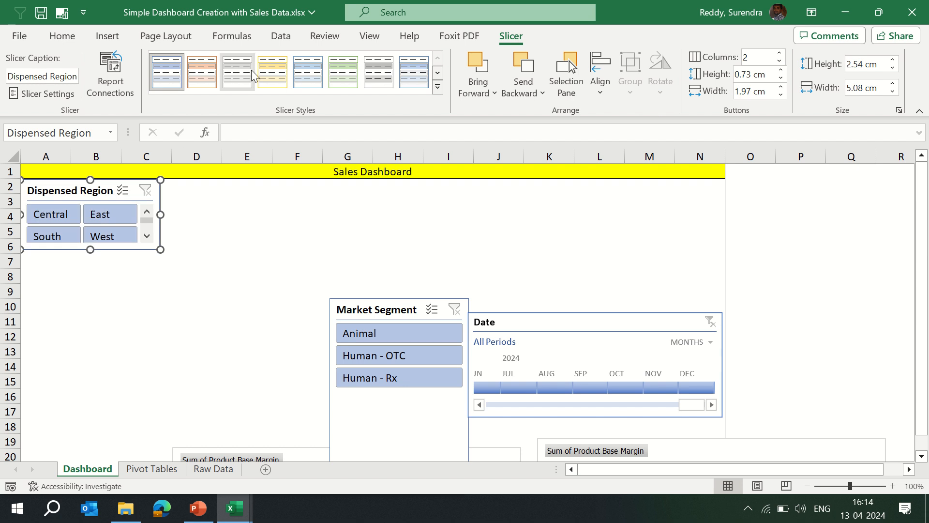
pyautogui.click(276, 80)
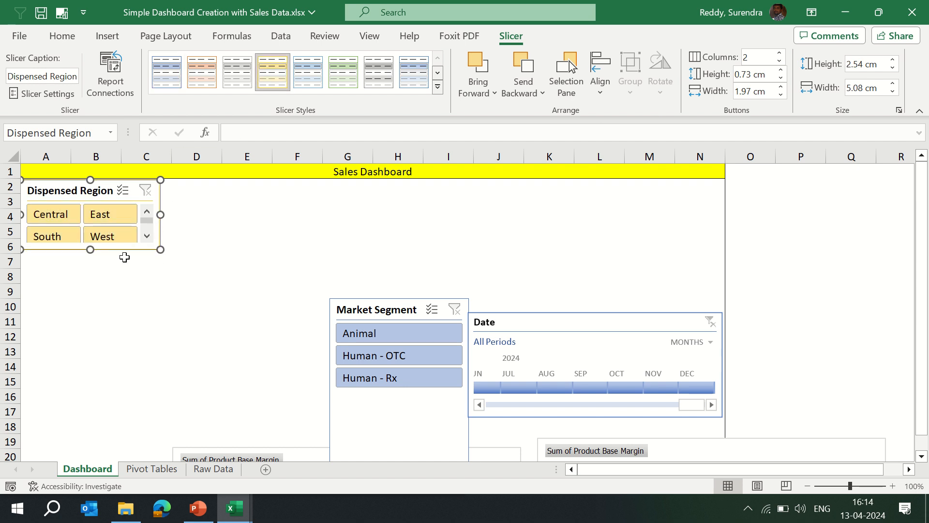
pyautogui.moveTo(89, 251); pyautogui.dragTo(90, 256)
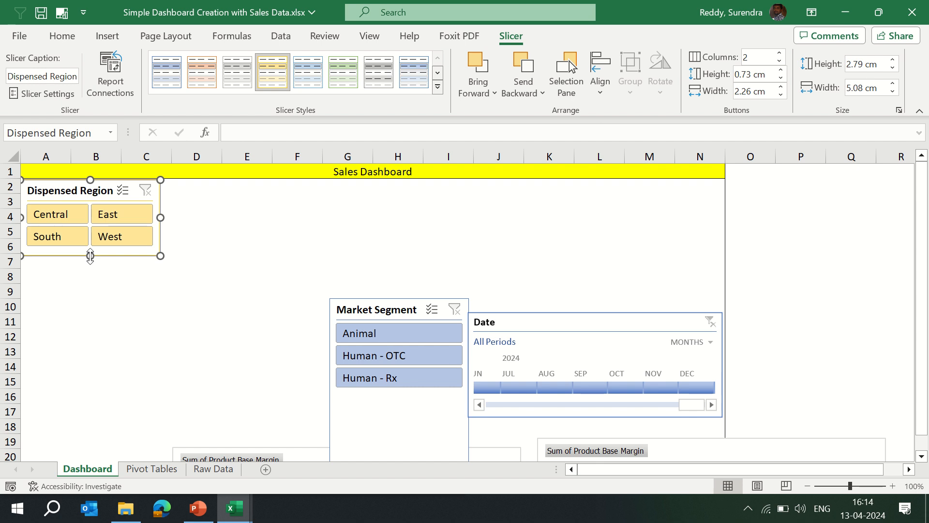
# Move the Market Segment slicer right beside the Dispensed Region slicer, shorten it and extend the Dispensed Region slicer to match its height.
pyautogui.click(402, 321)
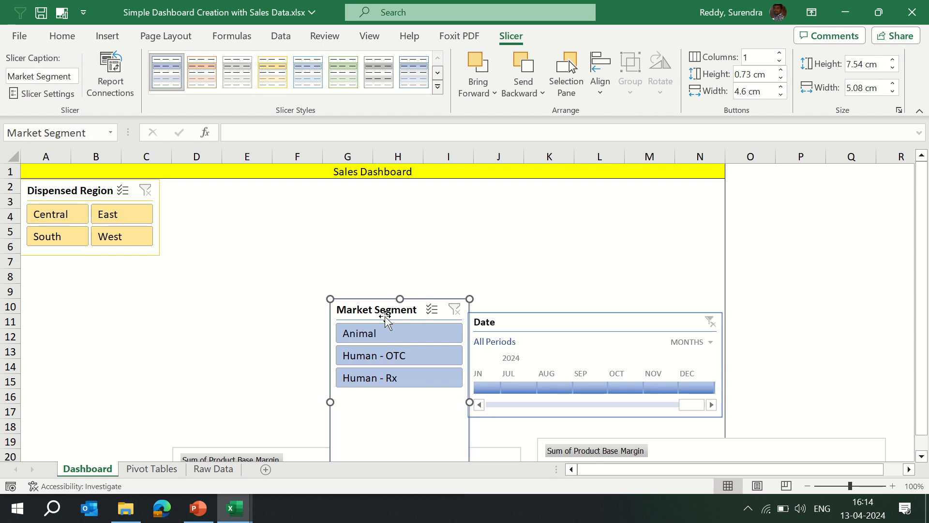
pyautogui.moveTo(384, 313); pyautogui.dragTo(217, 196)
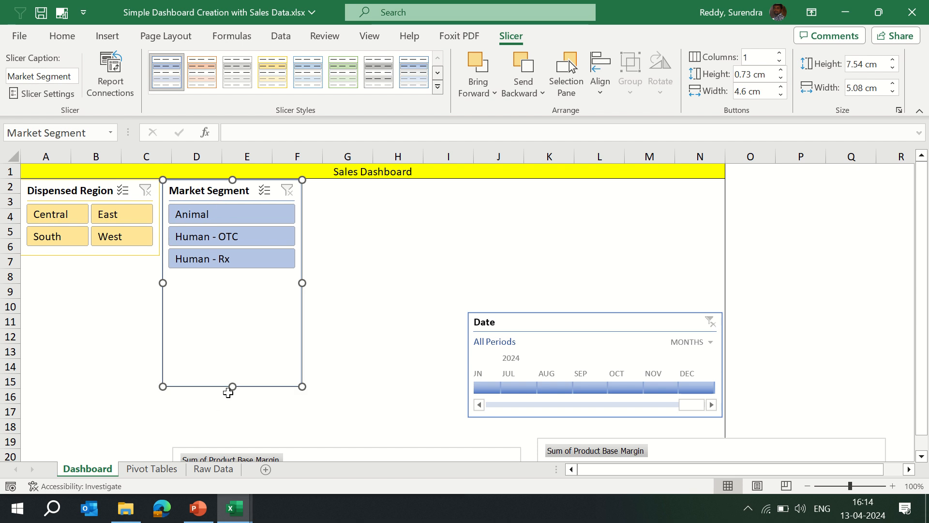
pyautogui.moveTo(233, 386); pyautogui.dragTo(232, 271)
pyautogui.click(87, 255)
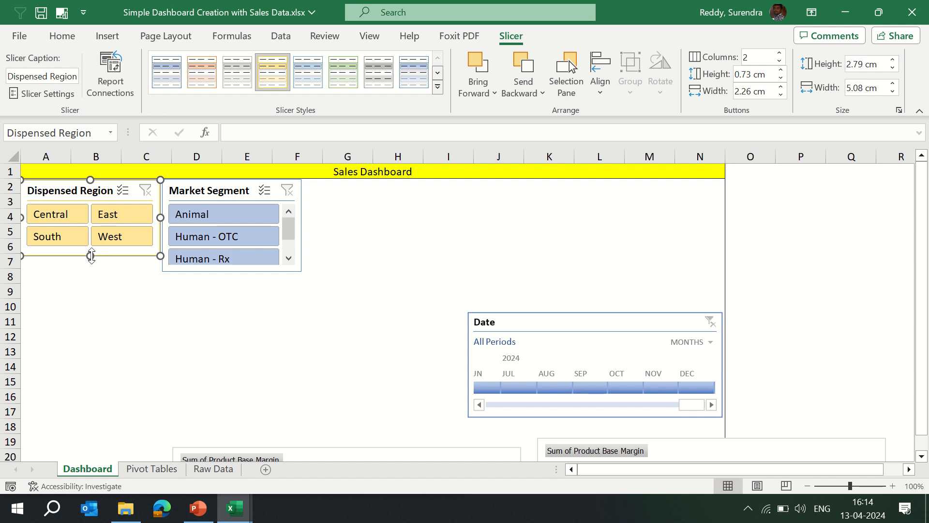
pyautogui.moveTo(90, 255); pyautogui.dragTo(92, 270)
# Resize the Market Segment slicer to about 3.35 cm high and 5.82 cm wide, and apply the light orange slicer style.
pyautogui.click(225, 272)
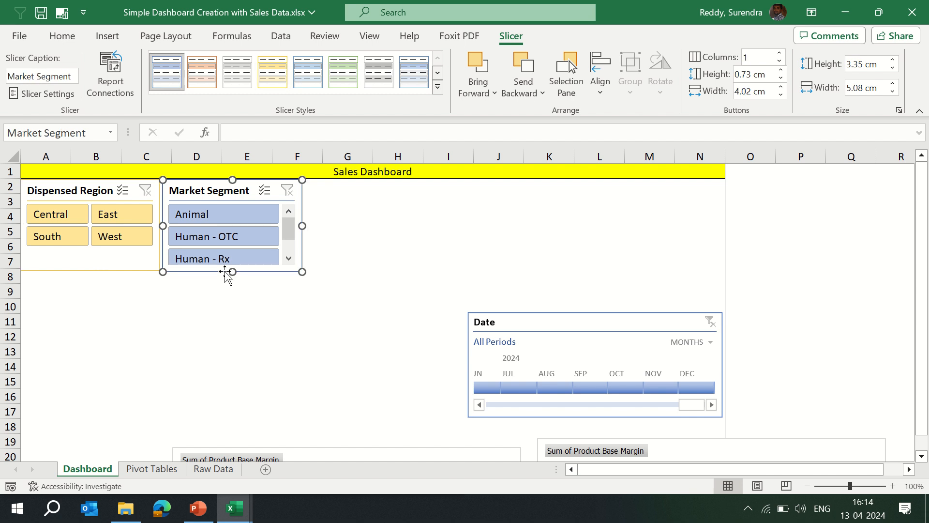
pyautogui.moveTo(233, 273); pyautogui.dragTo(234, 275)
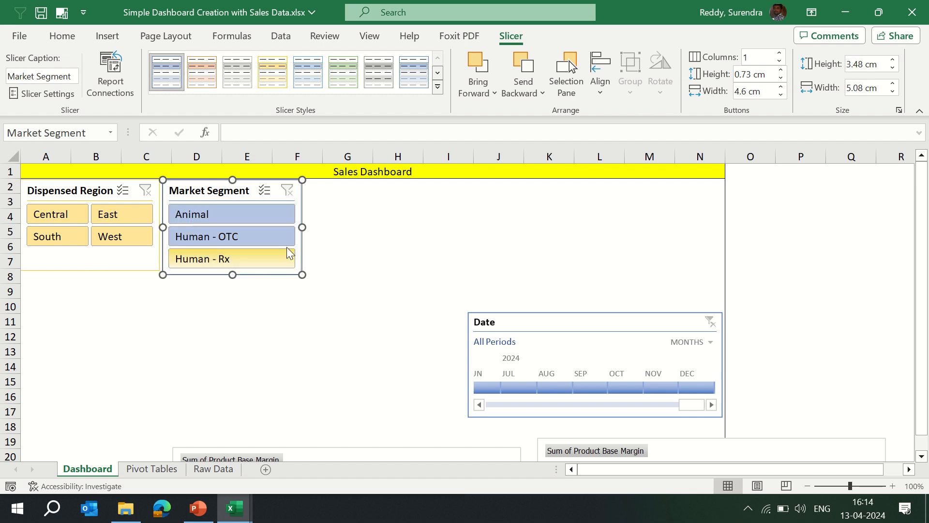
pyautogui.moveTo(301, 224); pyautogui.dragTo(322, 223)
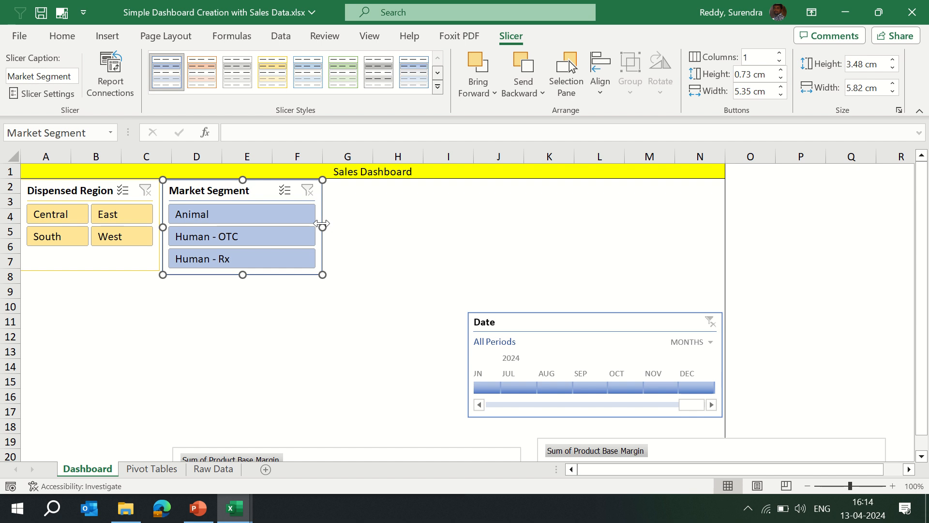
pyautogui.moveTo(240, 274); pyautogui.dragTo(240, 271)
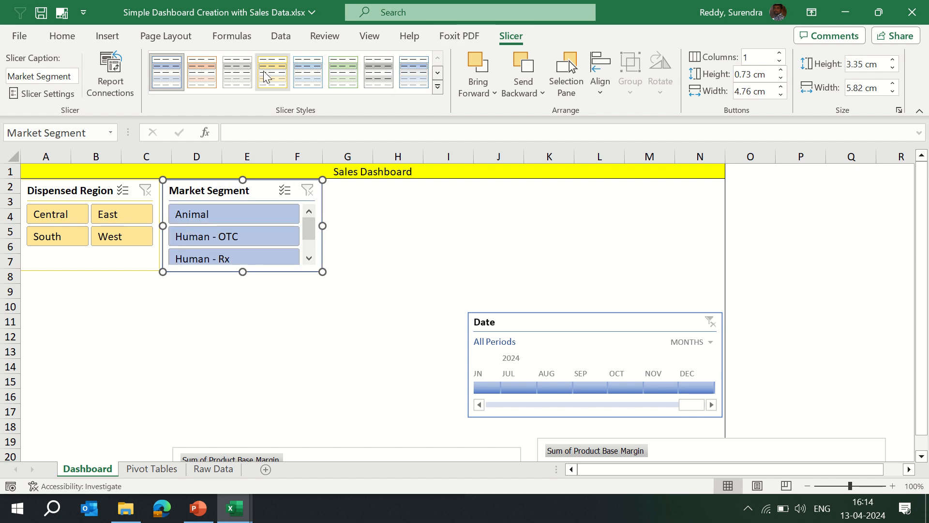
pyautogui.click(202, 71)
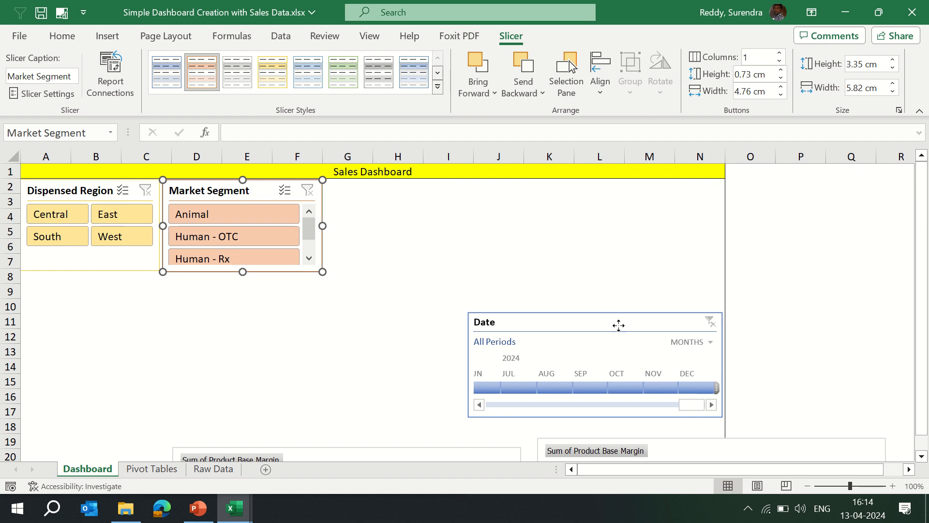
# Move the Date timeline beside the Market Segment slicer, widen it to the edge of column N and match the slicers' height.
pyautogui.moveTo(618, 325); pyautogui.dragTo(473, 190)
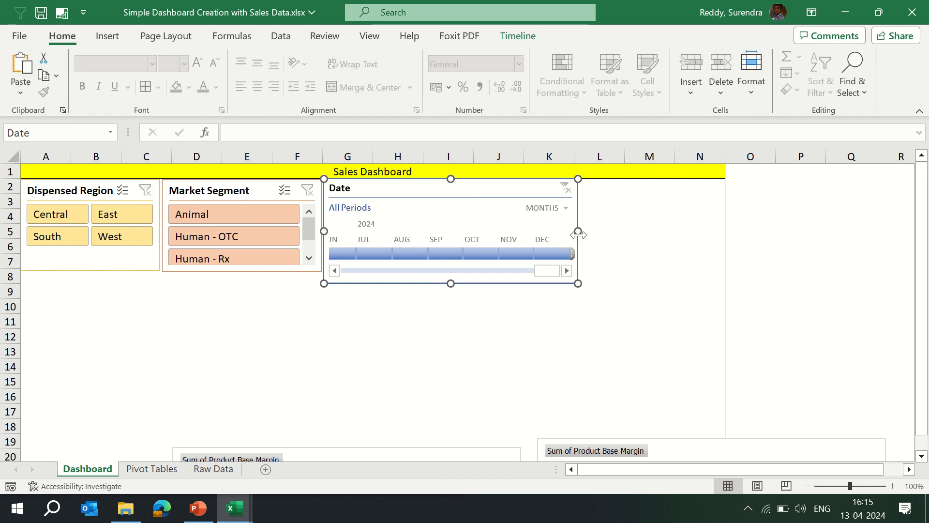
pyautogui.moveTo(579, 237); pyautogui.dragTo(724, 211)
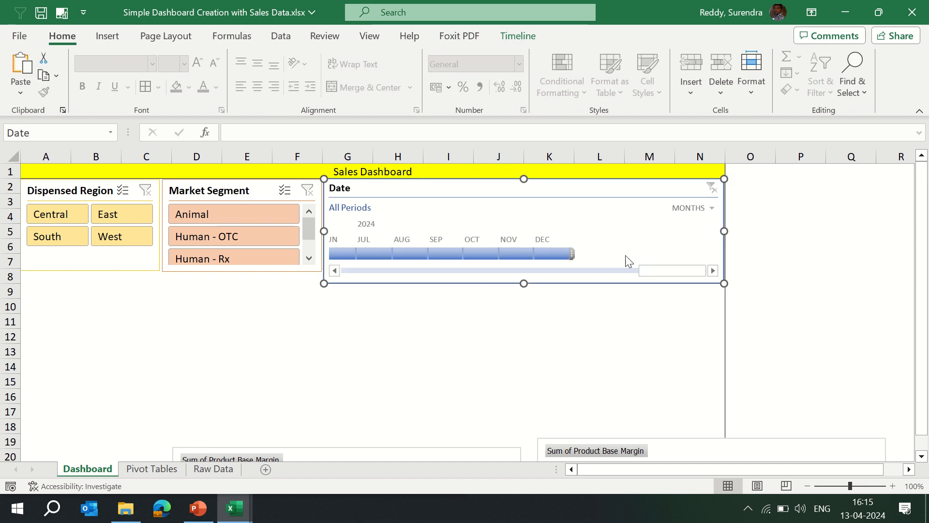
pyautogui.moveTo(525, 284); pyautogui.dragTo(526, 271)
pyautogui.click(529, 334)
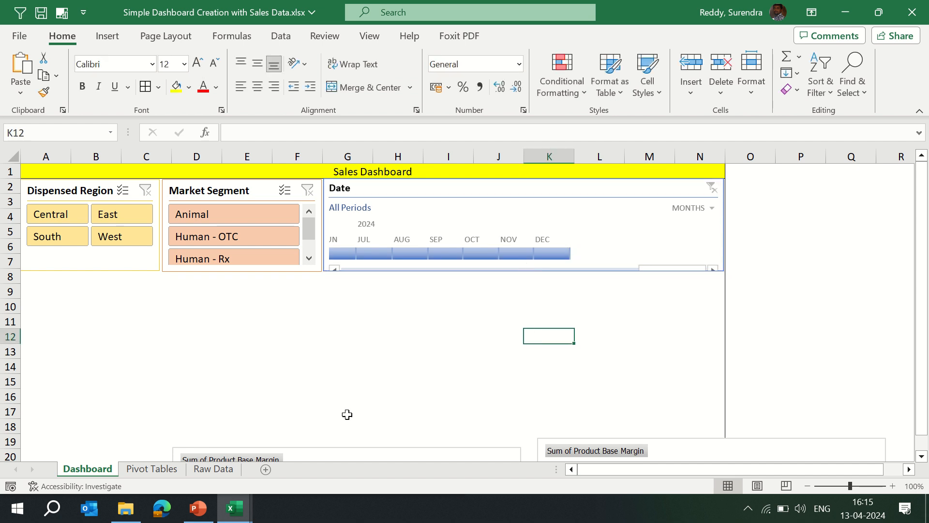
# Place the state column chart below the slicers and the Market Segment pie chart beside it, widened to the edge of column N.
pyautogui.moveTo(361, 455); pyautogui.dragTo(189, 284)
pyautogui.click(545, 446)
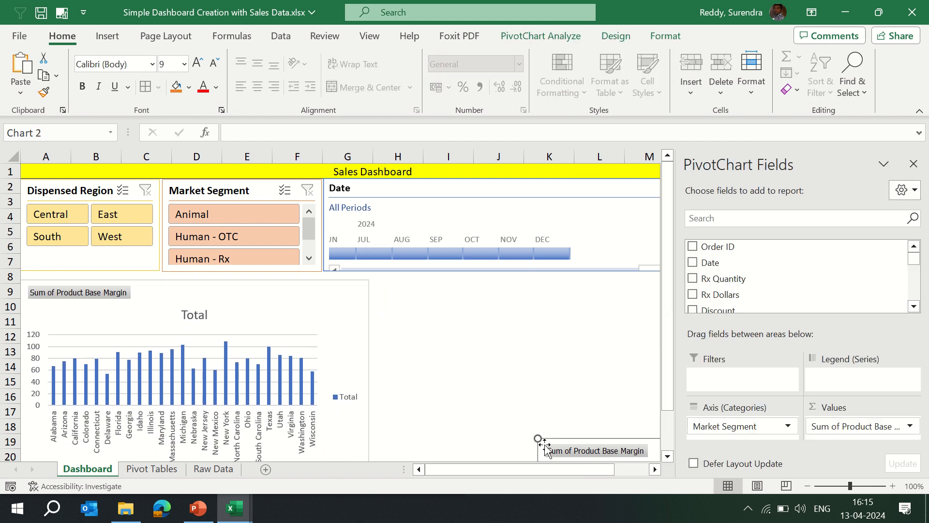
pyautogui.moveTo(527, 411); pyautogui.dragTo(400, 282)
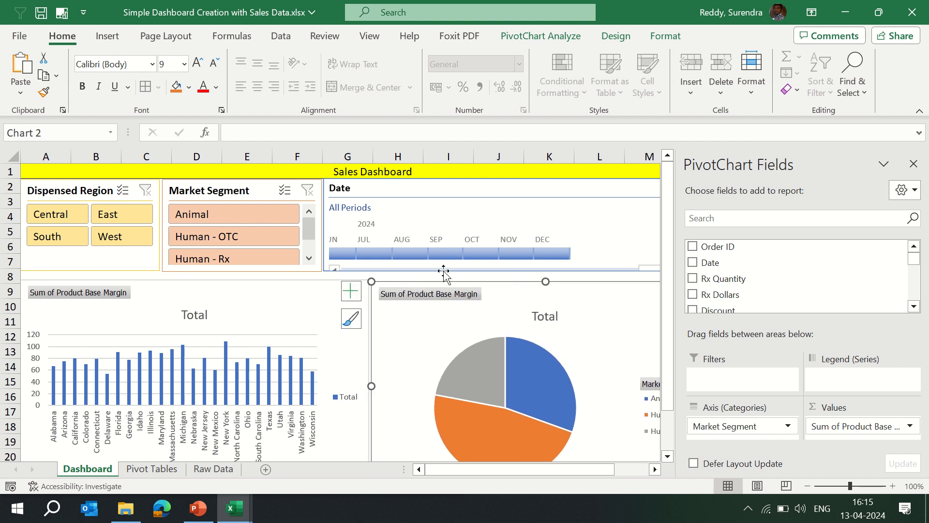
pyautogui.click(914, 167)
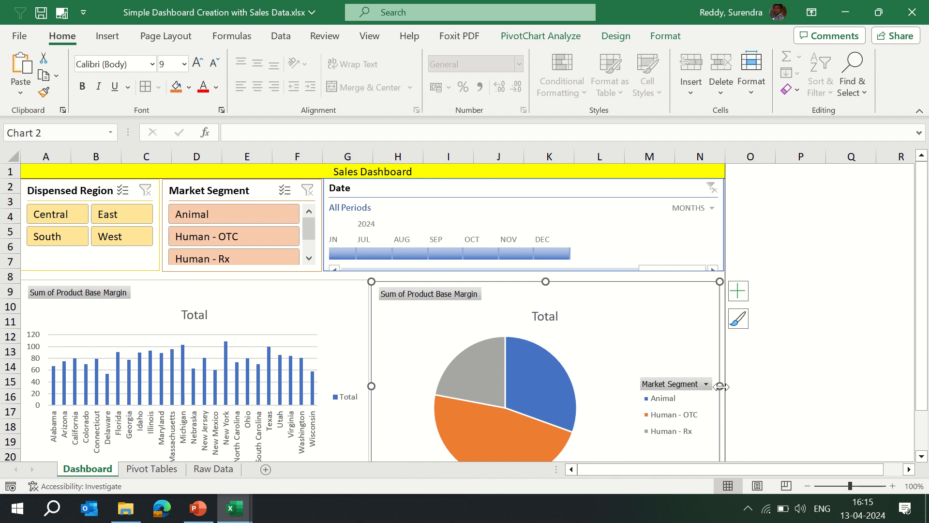
pyautogui.moveTo(721, 387); pyautogui.dragTo(724, 386)
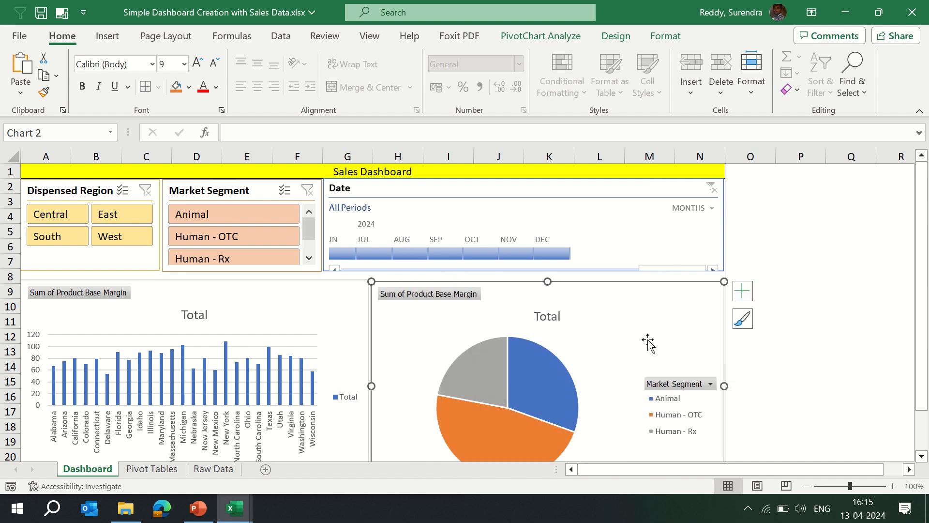
# Zoom the sheet out to 80% and apply the chart style with gradient slices and bold title to the Market Segment pie chart.
pyautogui.click(803, 487)
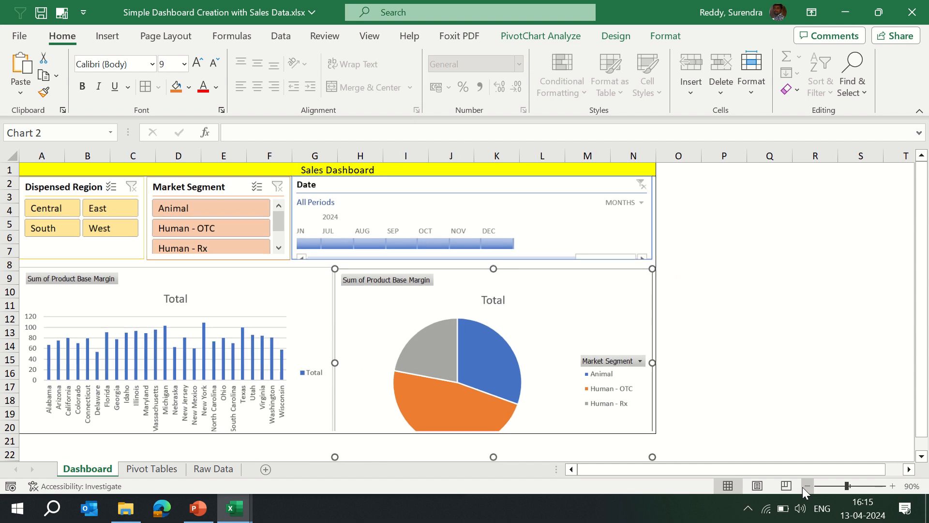
pyautogui.click(803, 487)
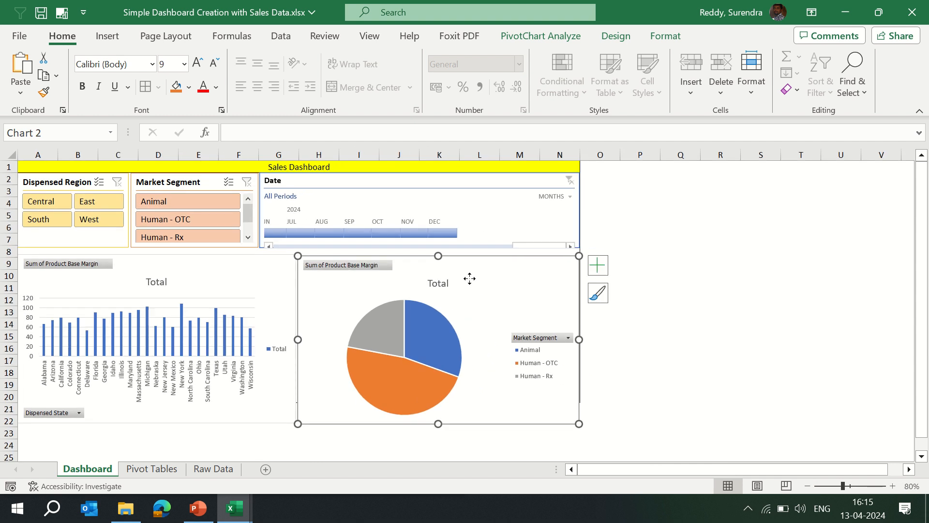
pyautogui.click(617, 37)
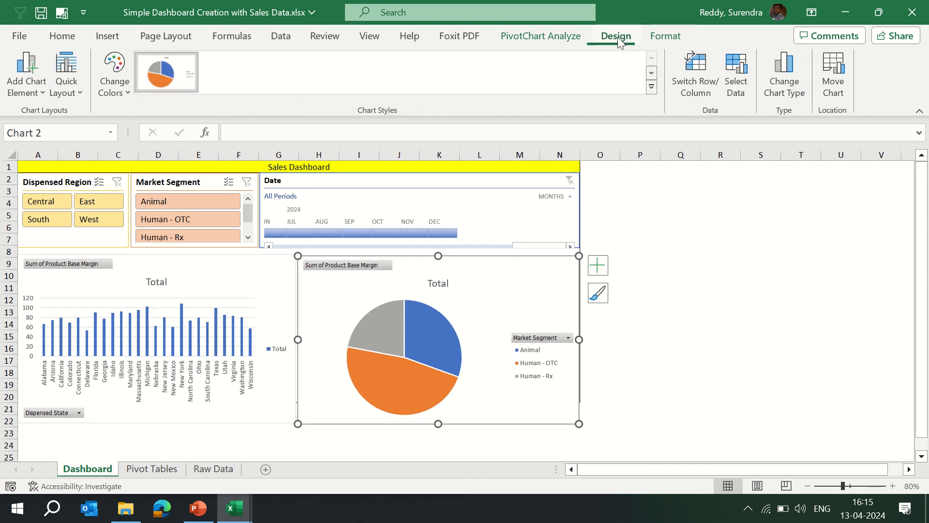
pyautogui.click(549, 74)
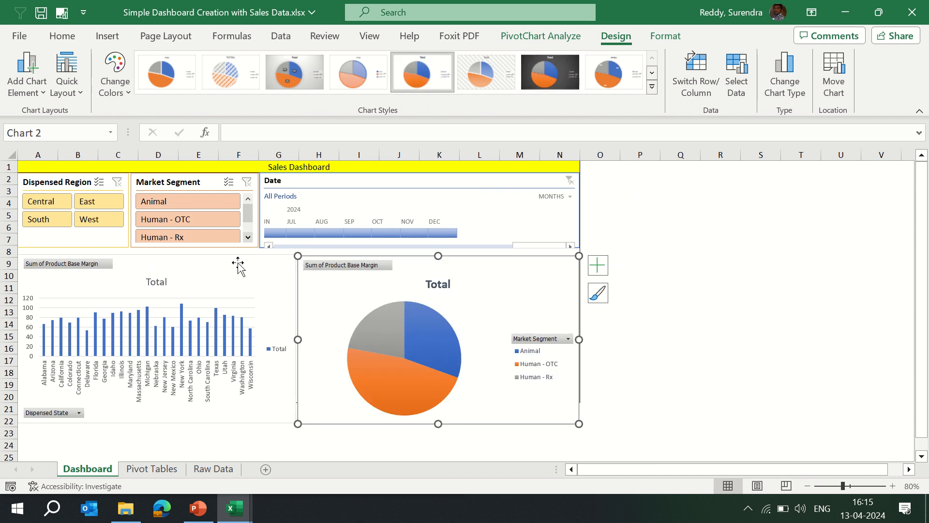
pyautogui.click(231, 281)
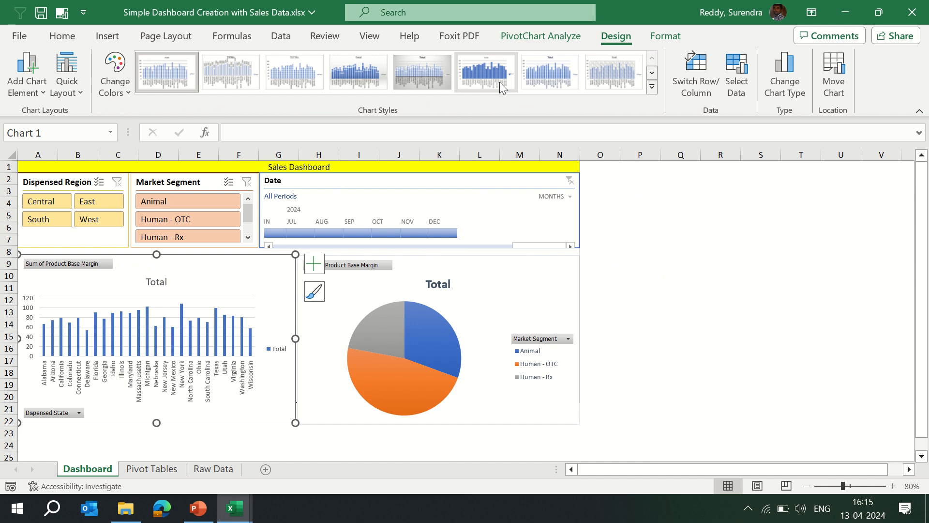
pyautogui.click(653, 89)
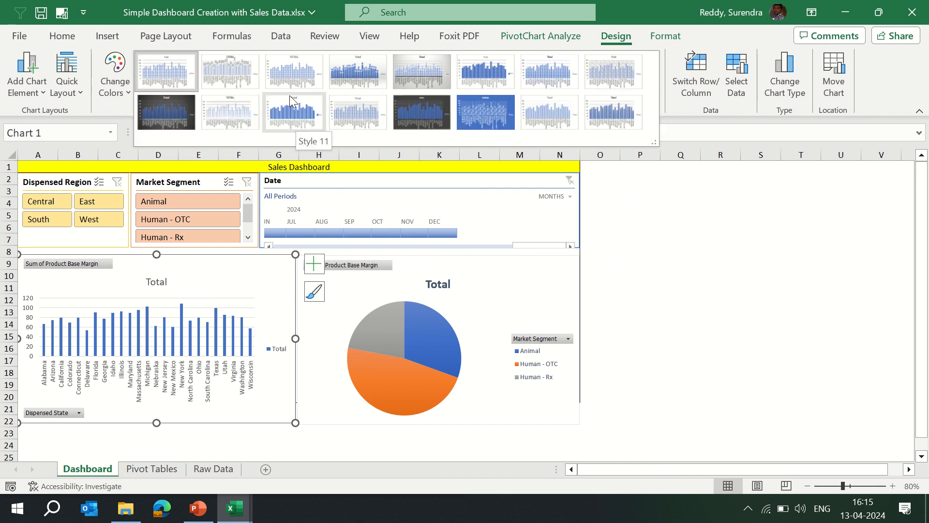
pyautogui.click(681, 309)
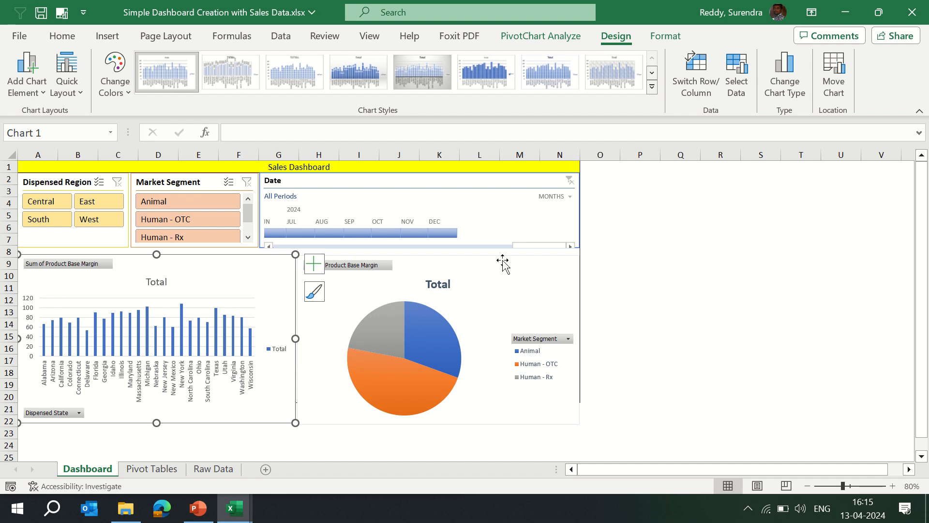
pyautogui.click(473, 270)
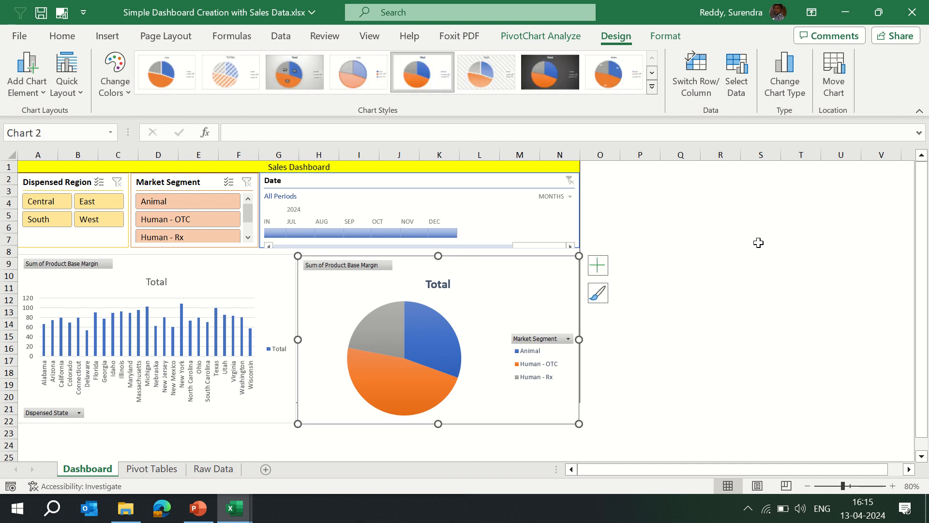
pyautogui.moveTo(924, 340); pyautogui.dragTo(914, 252)
# Extend the lower edge of the Date timeline to make it about 3.68 cm high.
pyautogui.click(419, 202)
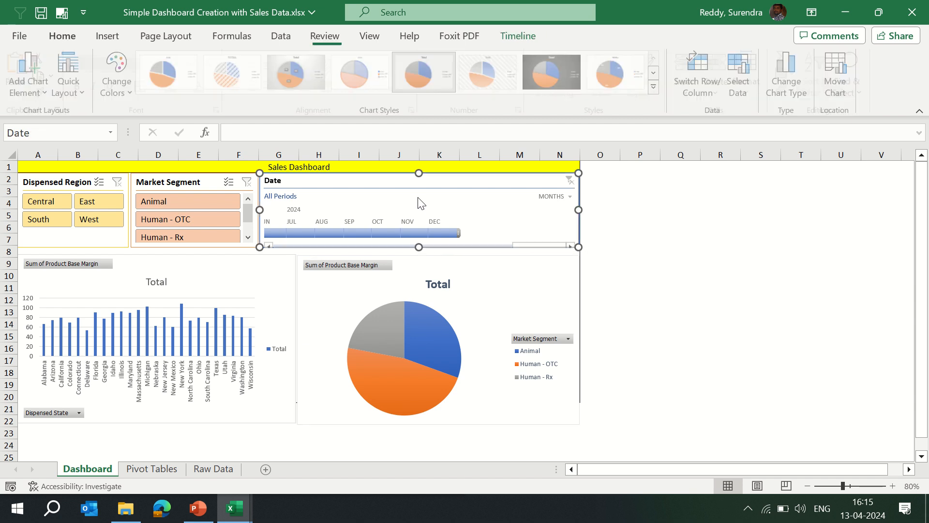
pyautogui.moveTo(420, 248); pyautogui.dragTo(423, 253)
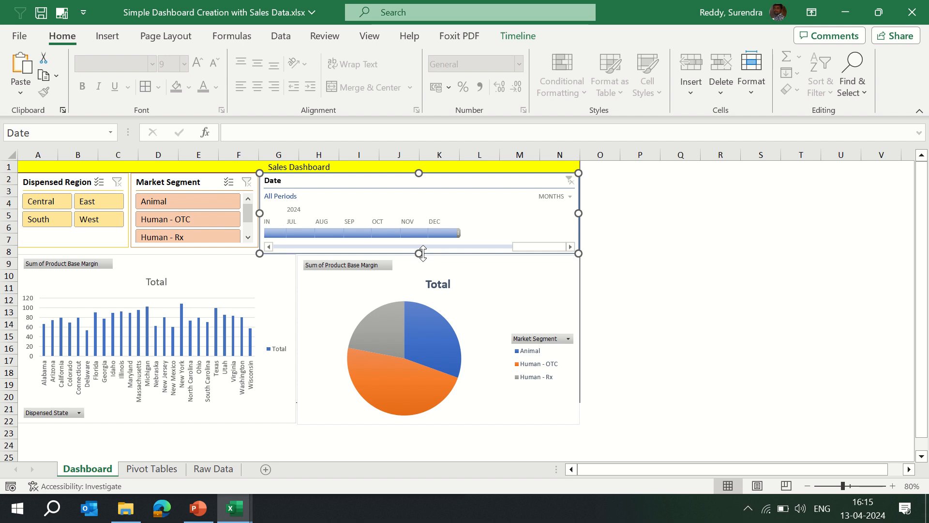
# Connect the Dispensed Region slicer to PivotTable2 in addition to PivotTable1 through its report connections.
pyautogui.click(76, 187)
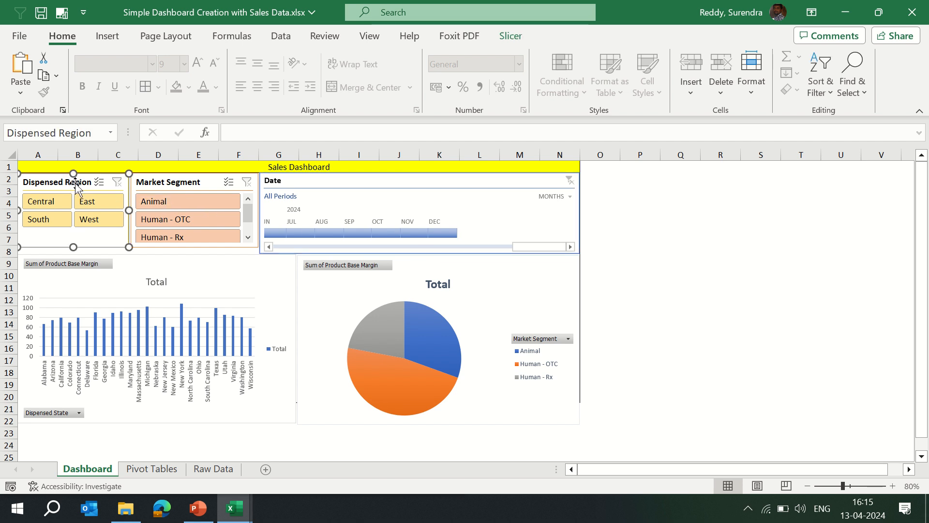
pyautogui.click(510, 36)
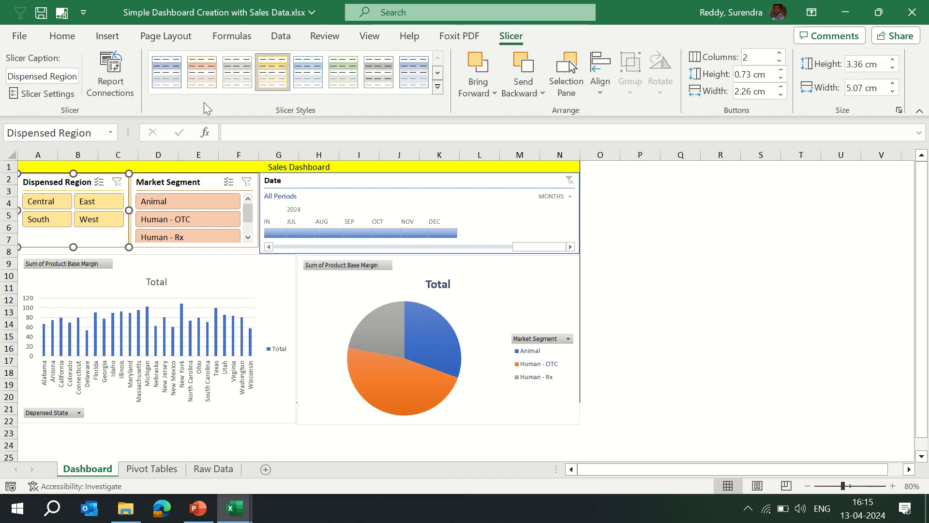
pyautogui.click(107, 90)
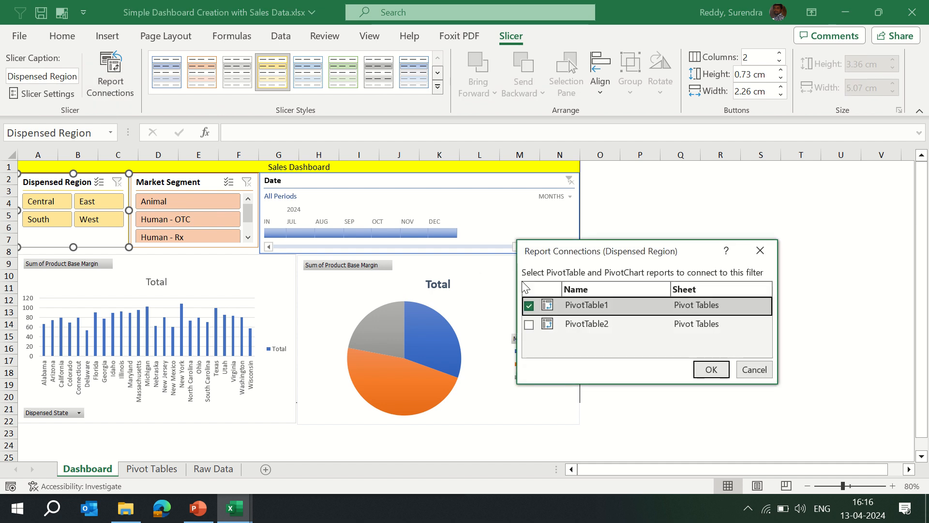
pyautogui.click(529, 326)
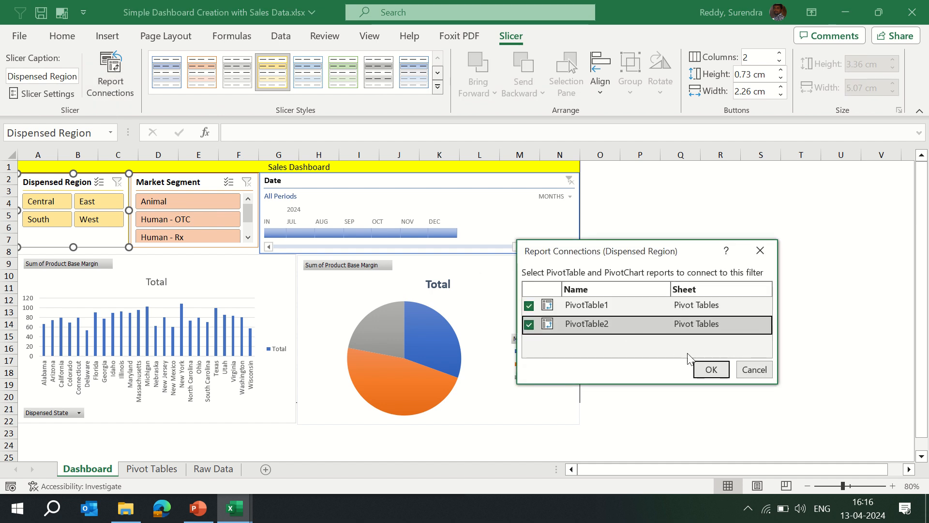
pyautogui.click(707, 368)
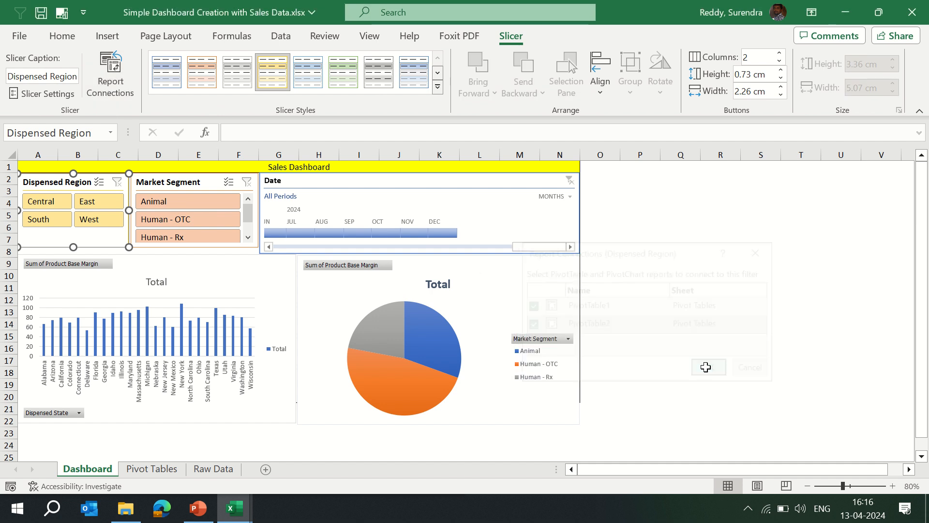
# Connect the Market Segment slicer to PivotTable2 as well as PivotTable1 through its report connections.
pyautogui.click(184, 186)
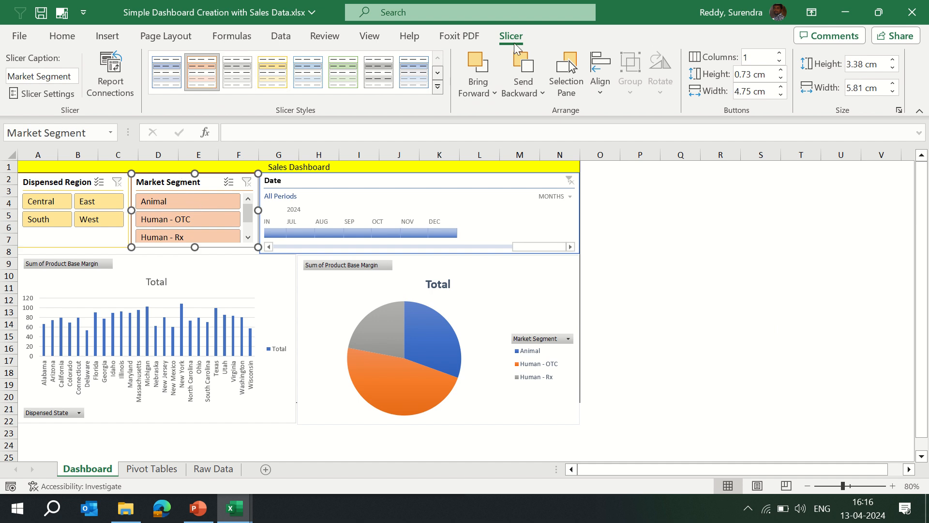
pyautogui.click(109, 84)
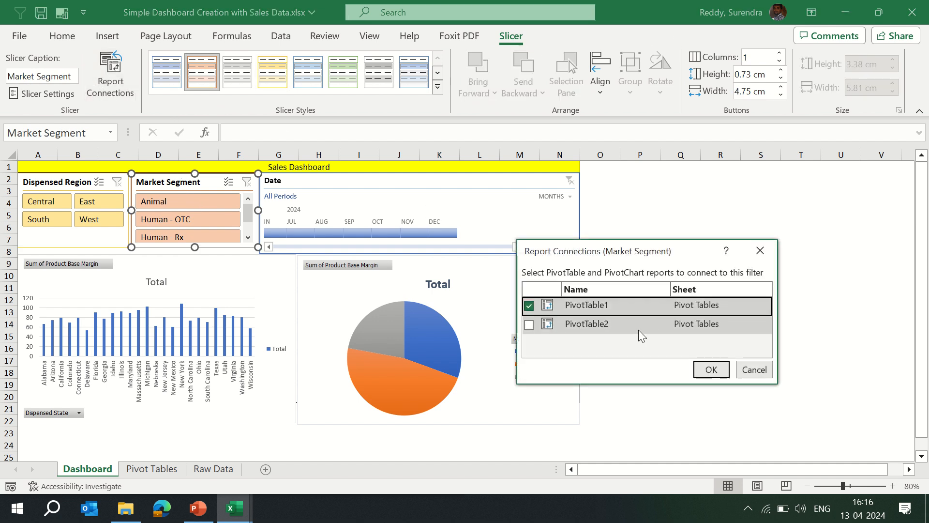
pyautogui.click(529, 324)
pyautogui.click(711, 369)
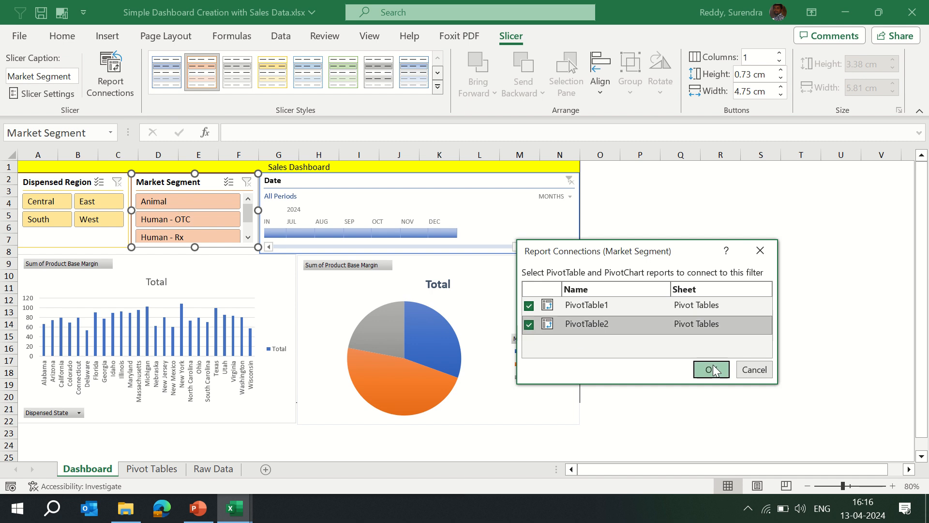
# Open the report connections of the Date timeline.
pyautogui.click(393, 182)
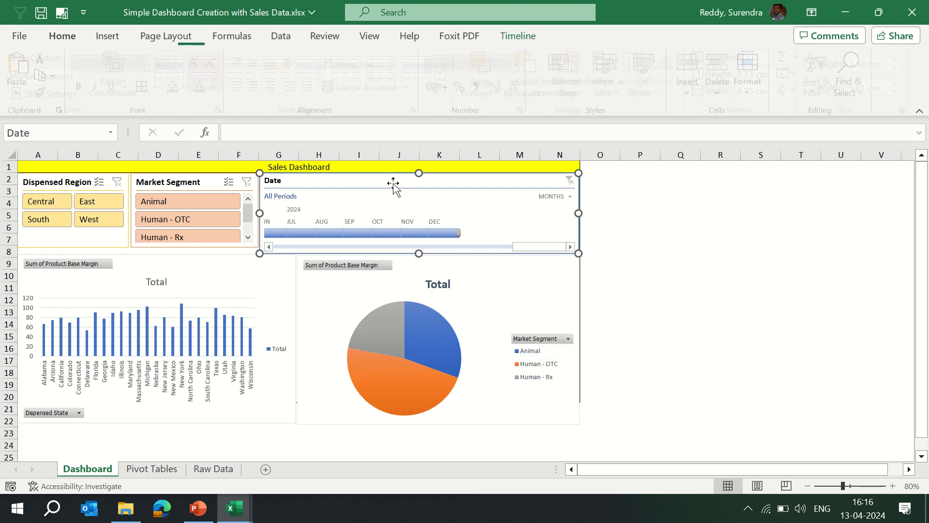
pyautogui.click(518, 37)
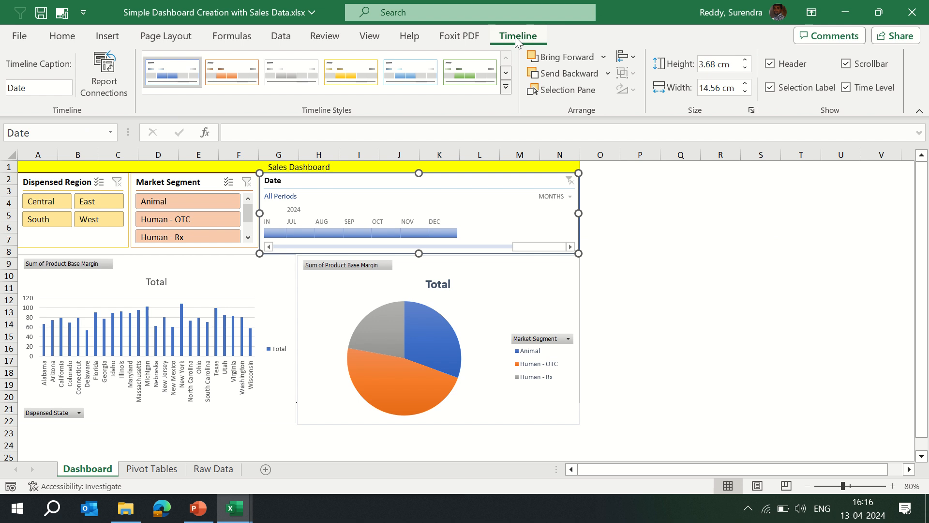
pyautogui.click(105, 85)
# Review the filter connections of the state column chart and of the Market Segment pie chart.
pyautogui.click(239, 298)
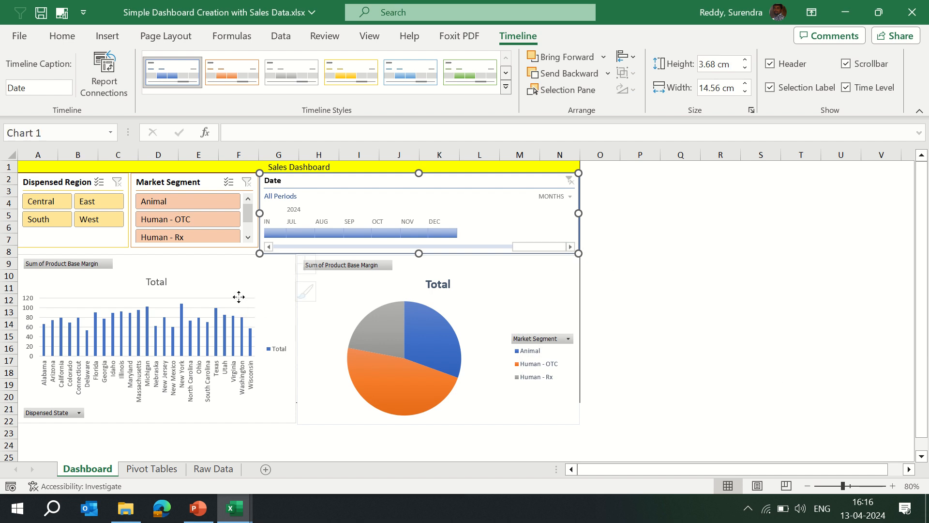
pyautogui.click(210, 266)
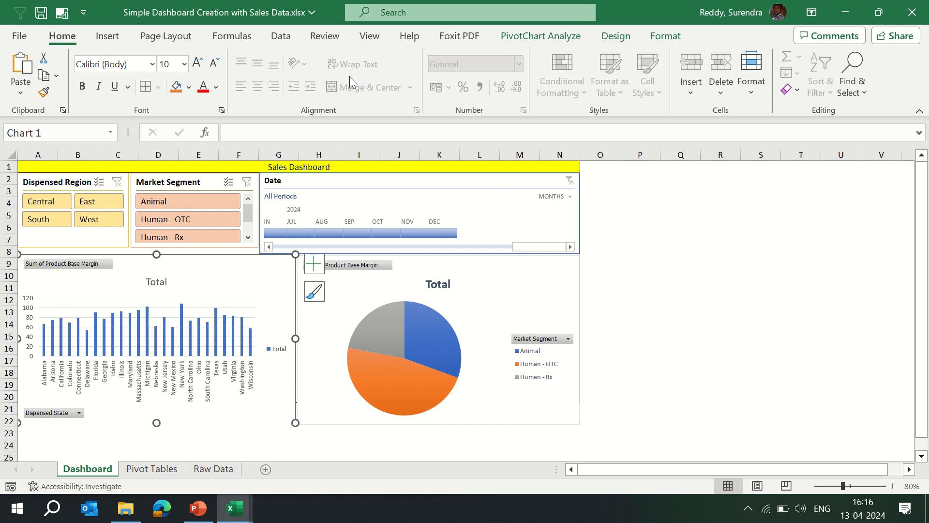
pyautogui.click(554, 36)
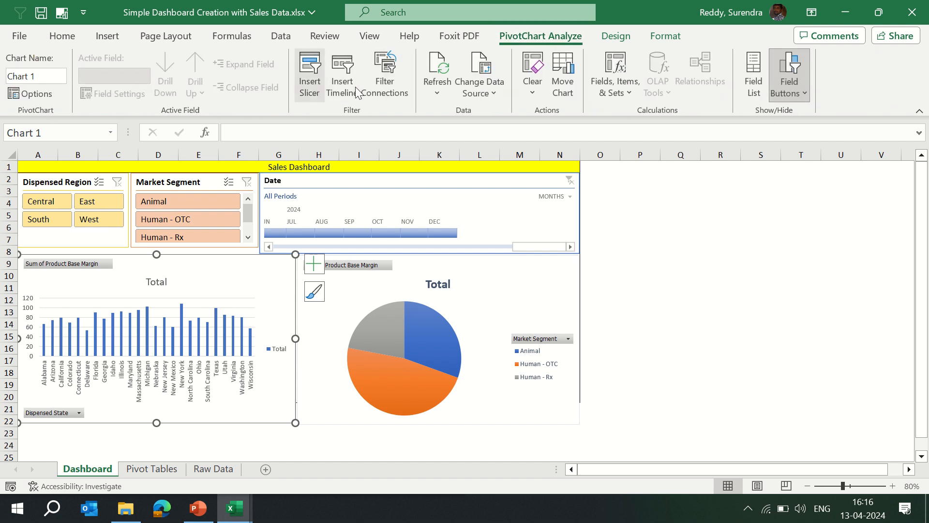
pyautogui.click(393, 88)
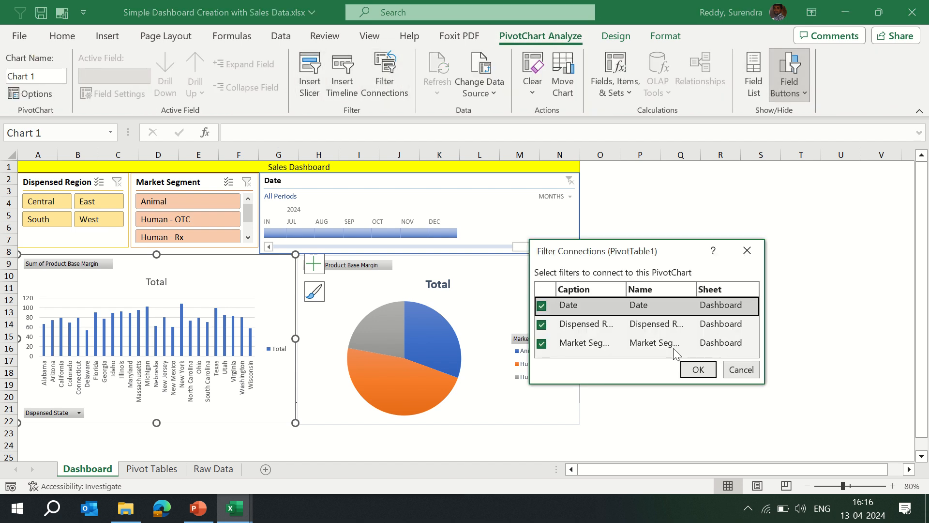
pyautogui.click(695, 369)
pyautogui.click(522, 278)
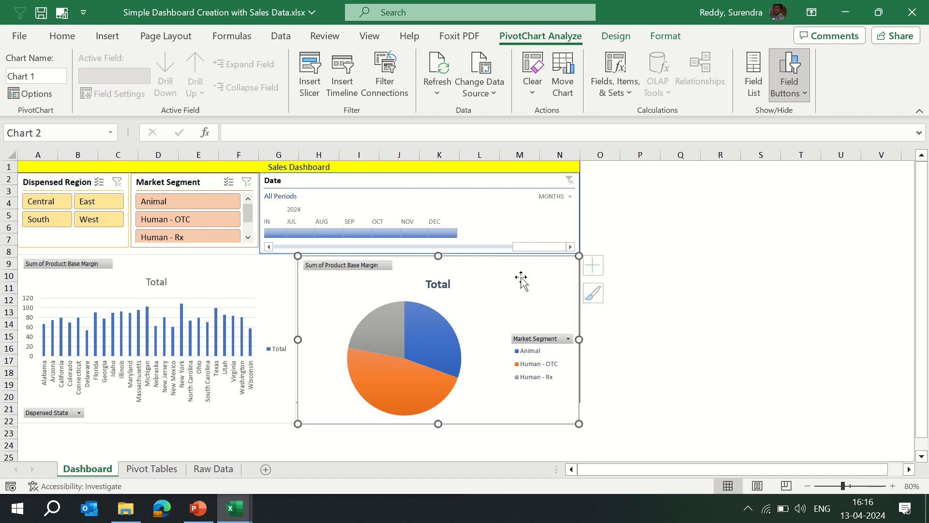
pyautogui.click(381, 91)
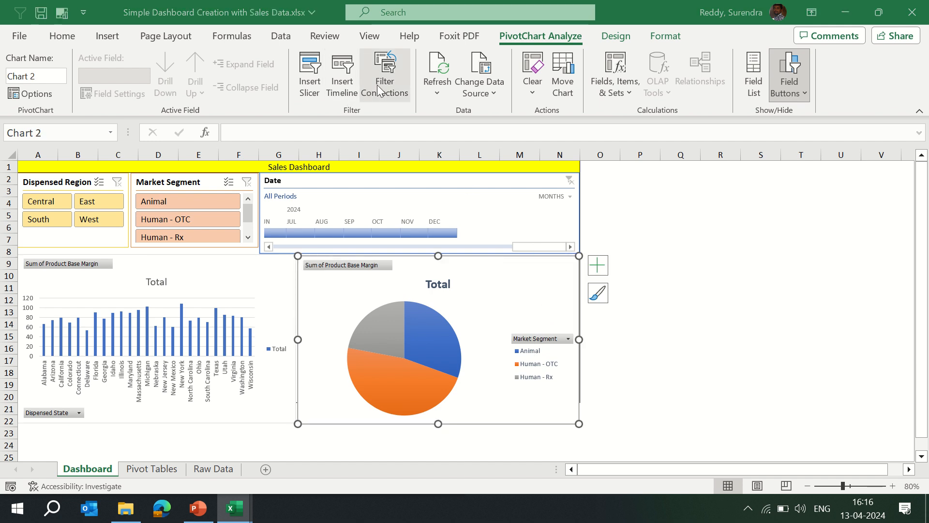
pyautogui.click(697, 369)
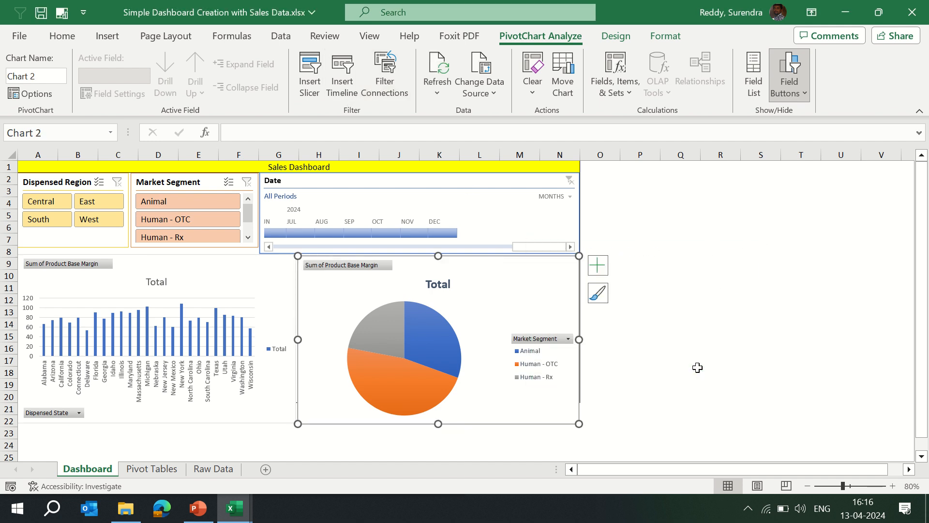
# Try the years time level on the Date timeline and settle on quarters.
pyautogui.click(567, 201)
pyautogui.click(566, 199)
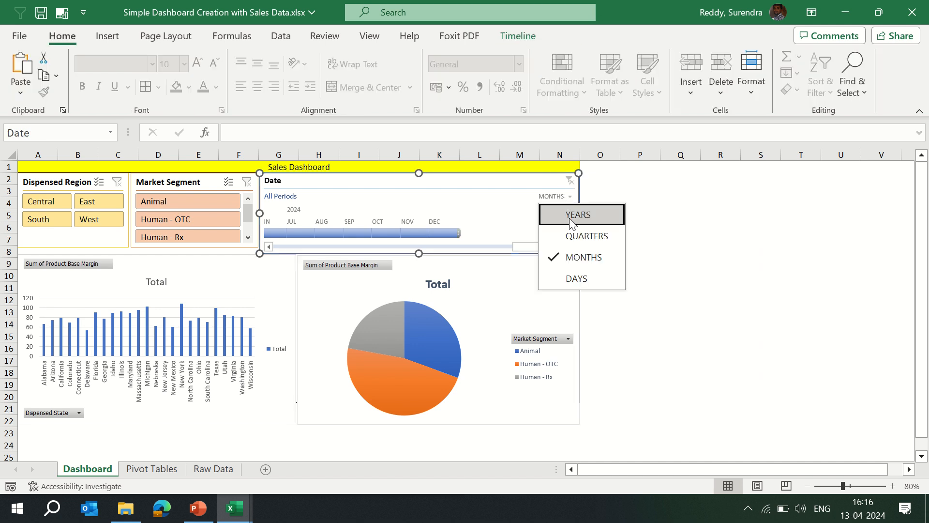
pyautogui.click(571, 219)
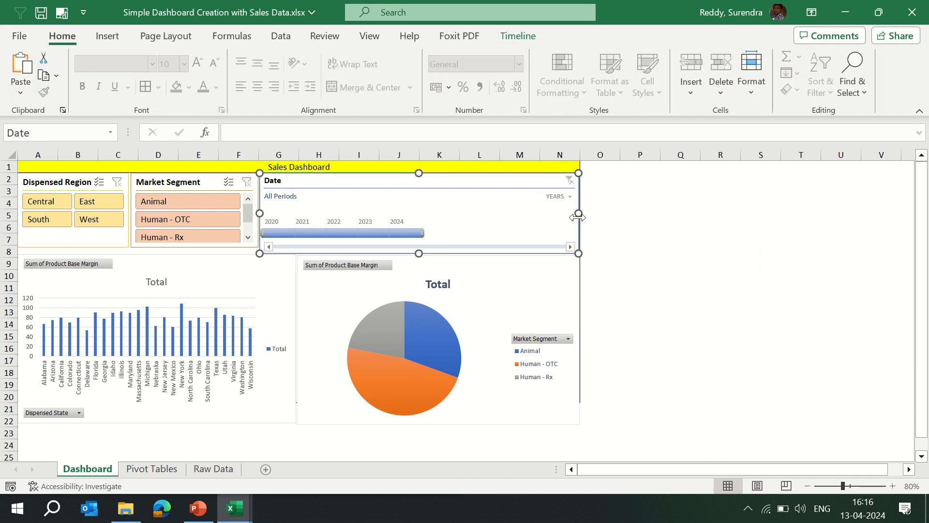
pyautogui.click(557, 197)
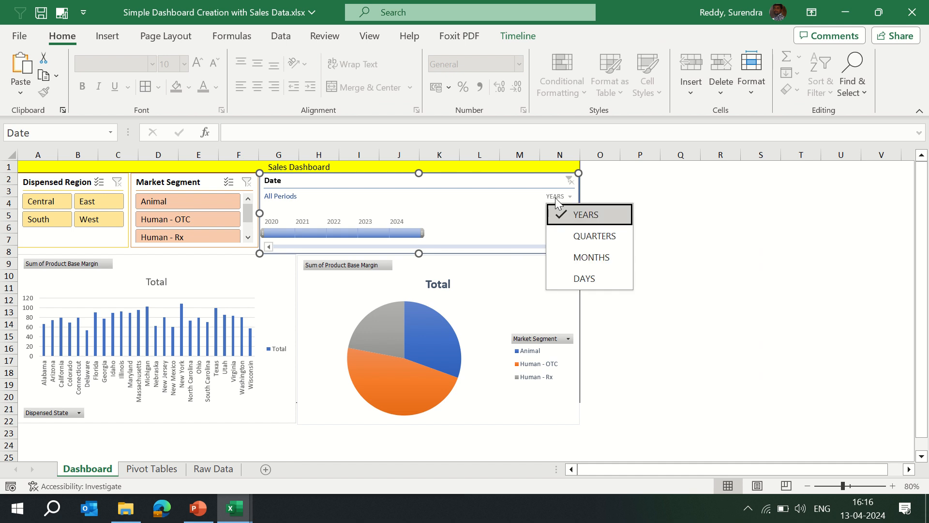
pyautogui.click(582, 238)
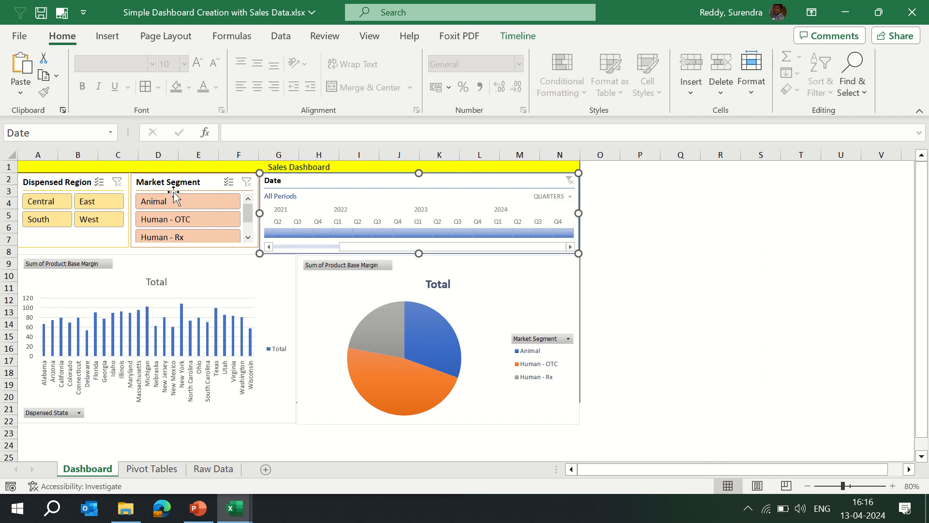
# Filter the dashboard by the Central region and switch the Dispensed Region filter to East.
pyautogui.click(50, 200)
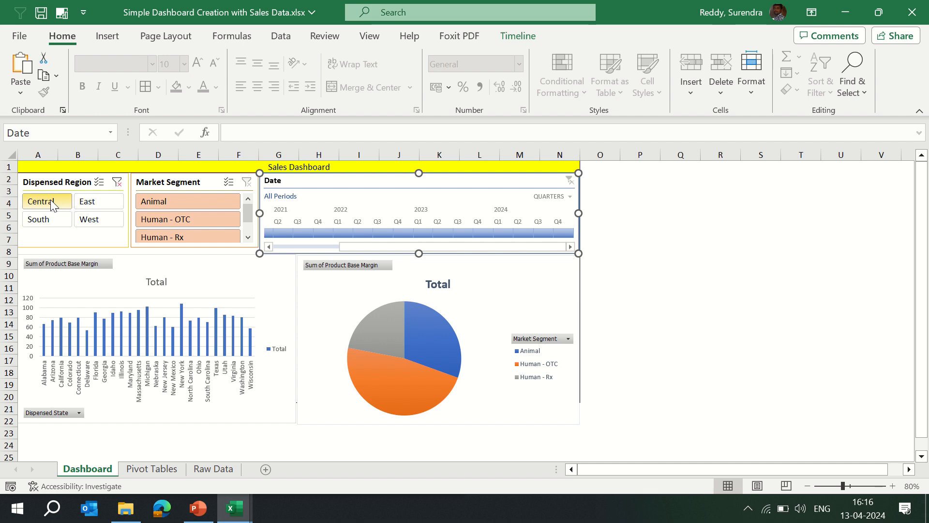
pyautogui.click(88, 204)
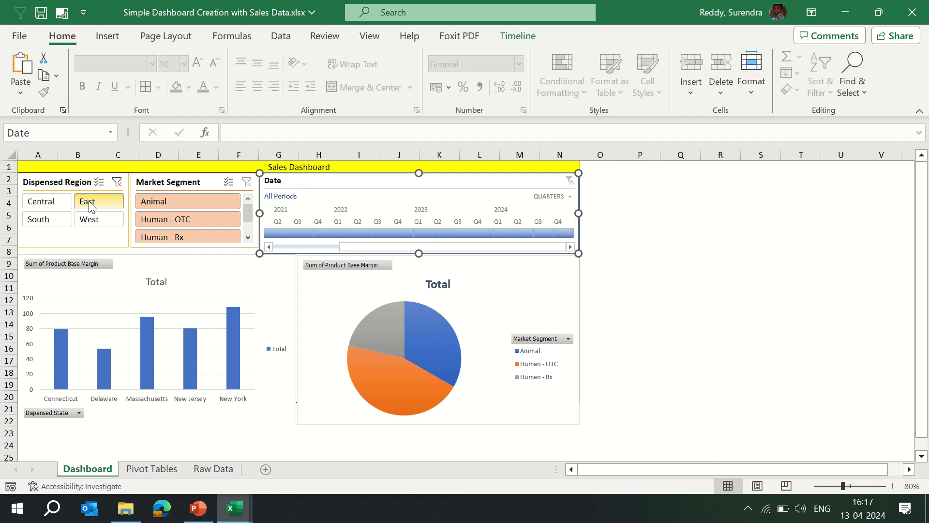
pyautogui.moveTo(225, 1)
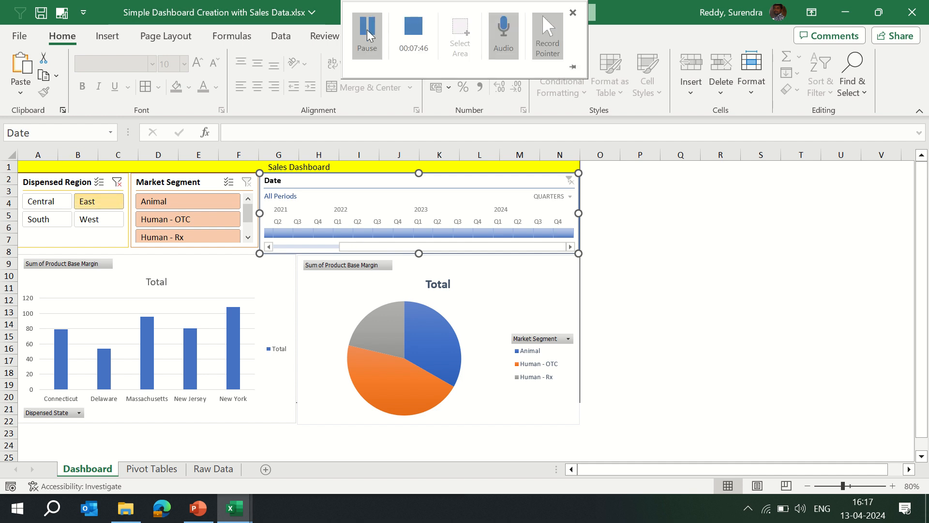